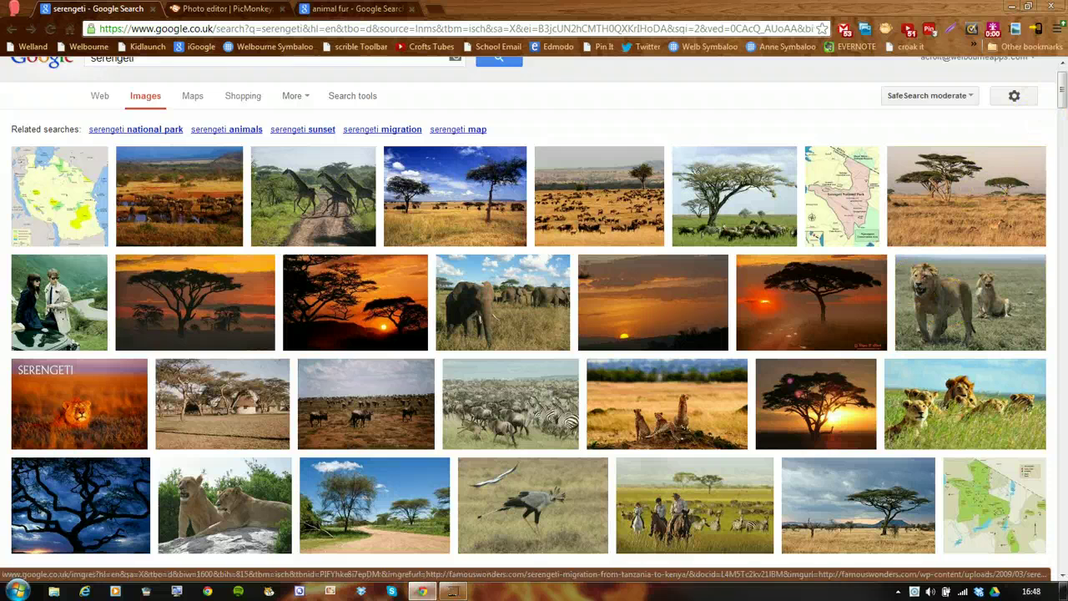
# Step: Open the acacia sunset with two trees from the Serengeti image results, try saving it to the serengeti 2 folder, and return to the results
pyautogui.scroll(1, 1063, 98)
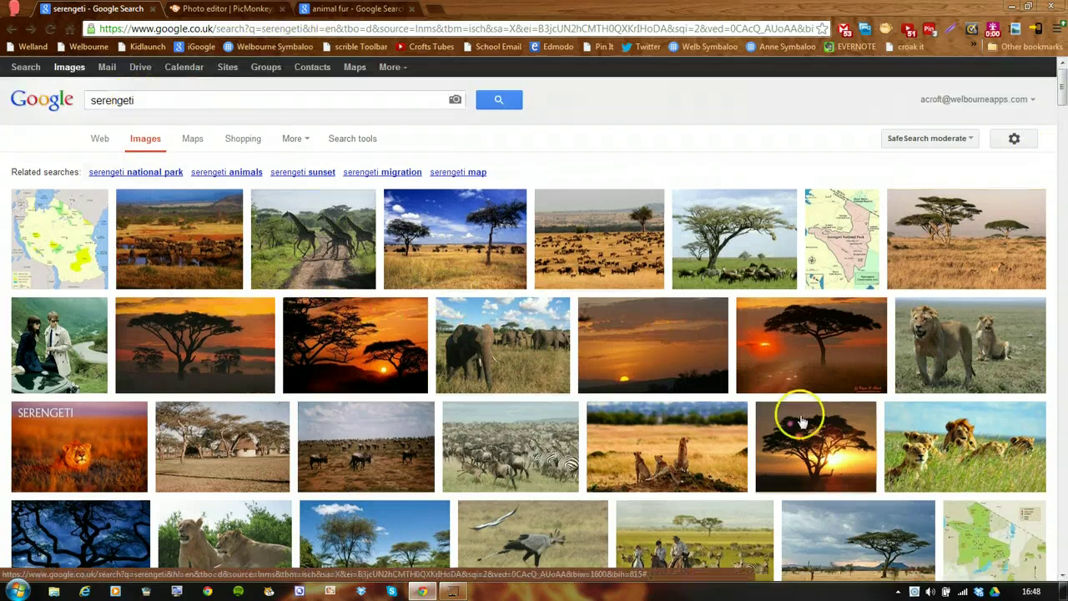
pyautogui.scroll(-1, 799, 420)
pyautogui.moveTo(594, 507)
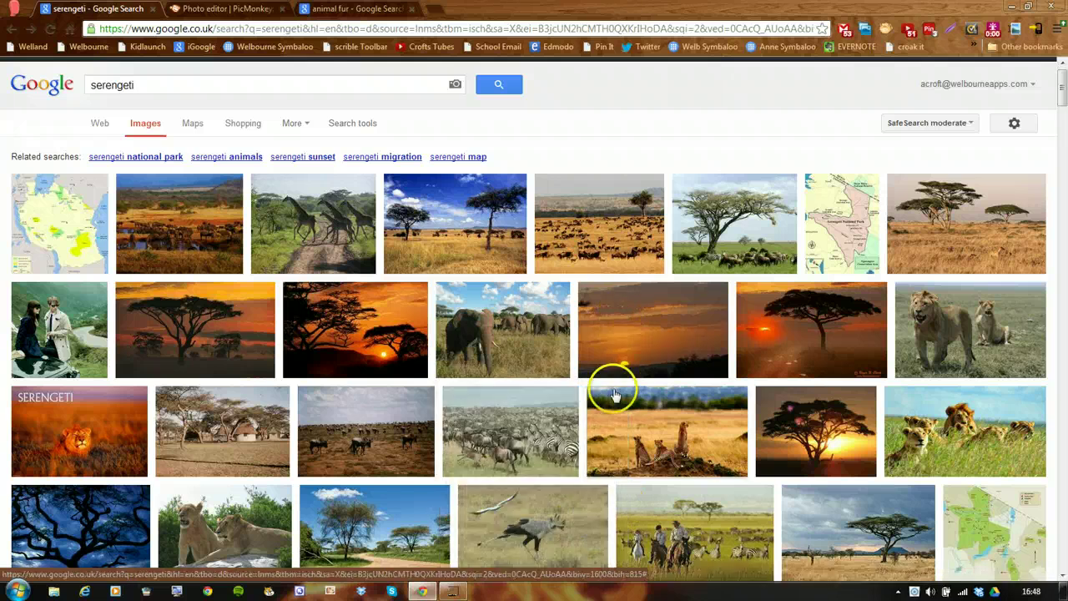
pyautogui.click(361, 318)
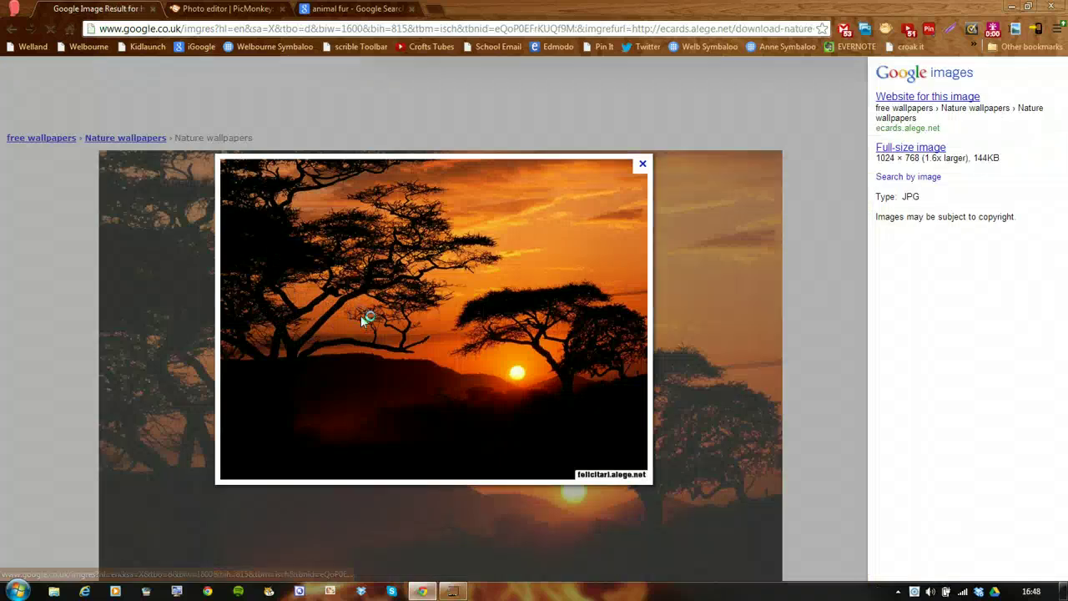
pyautogui.rightClick(373, 241)
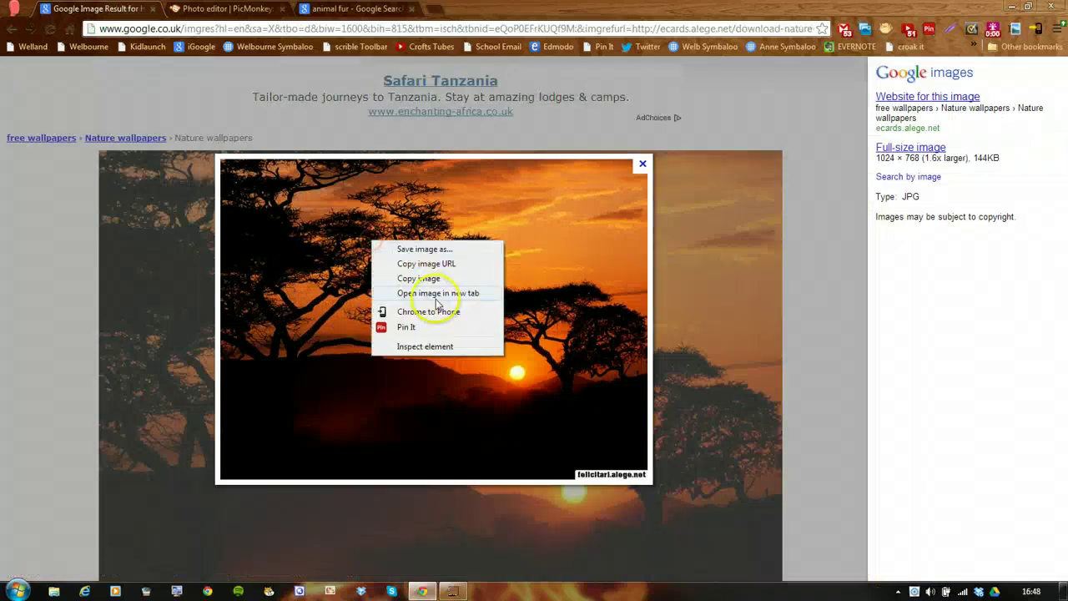
pyautogui.click(425, 249)
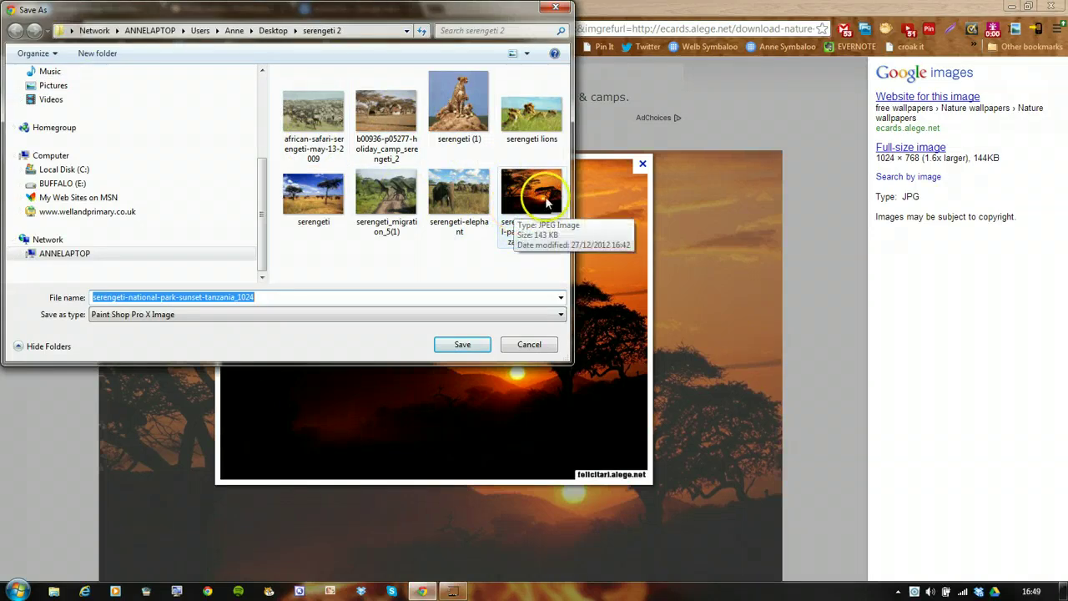
pyautogui.click(557, 10)
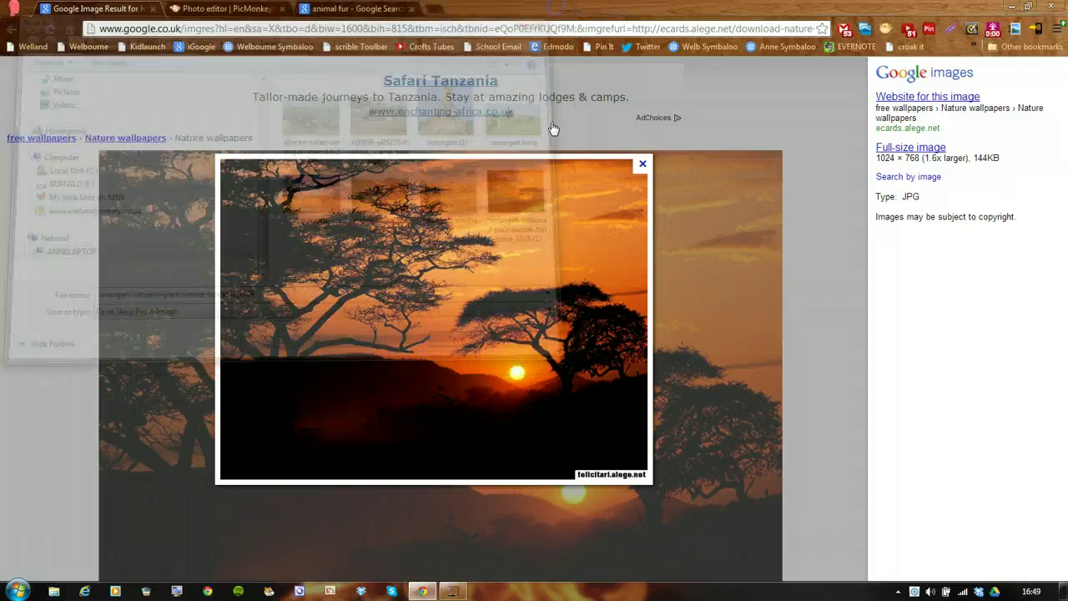
pyautogui.click(12, 28)
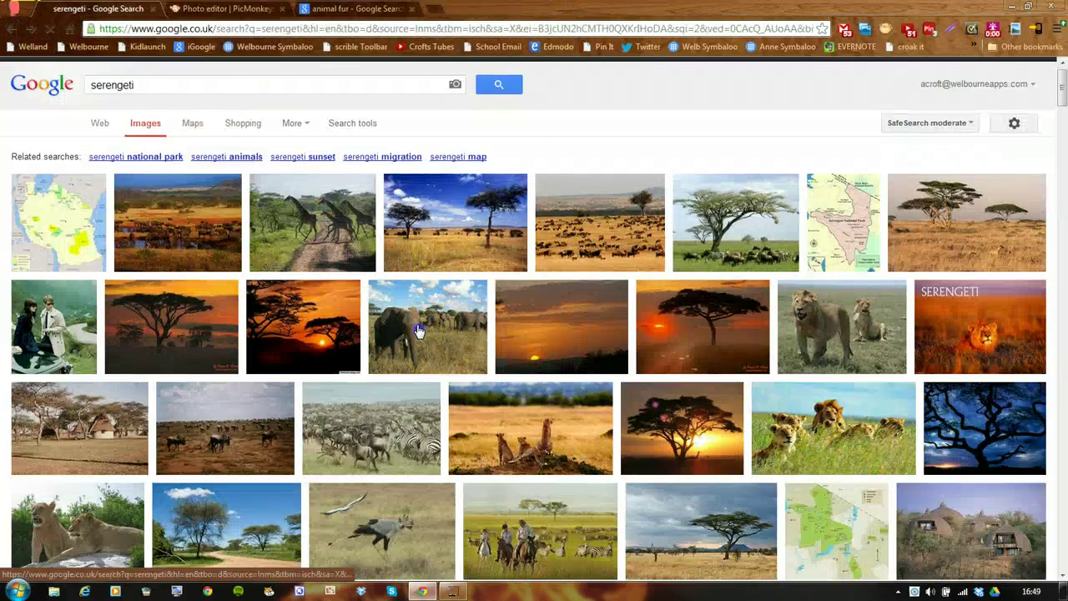
# Step: Open the elephant photo from the Serengeti image results and try saving it to the serengeti 2 folder
pyautogui.click(419, 331)
pyautogui.rightClick(417, 275)
pyautogui.click(482, 288)
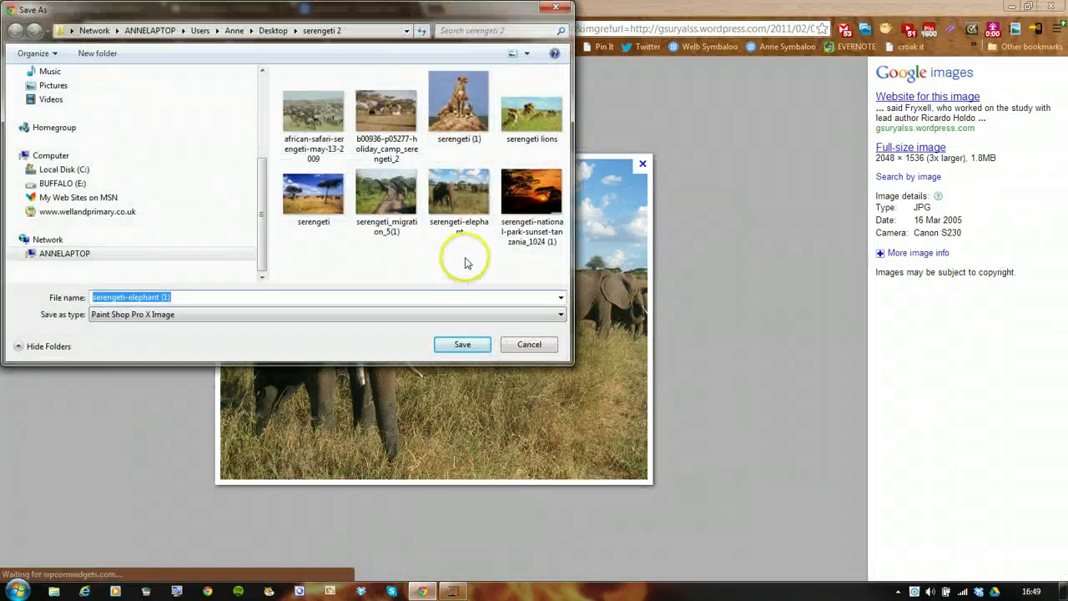
pyautogui.click(558, 10)
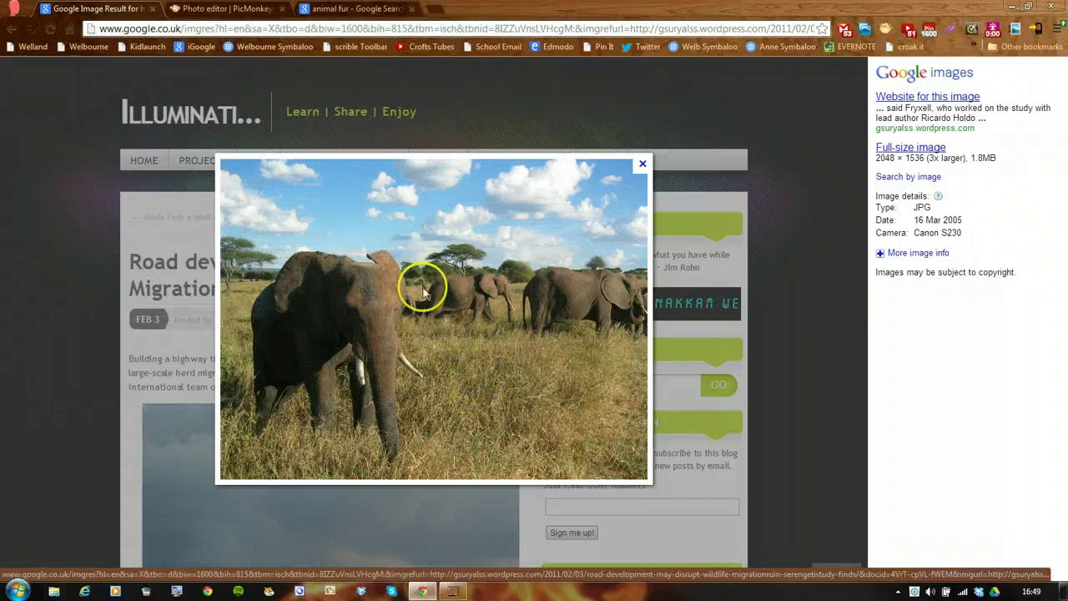
# Step: Switch to PicMonkey, start a collage and load all eight photos from the computer's serengeti 2 folder
pyautogui.click(214, 8)
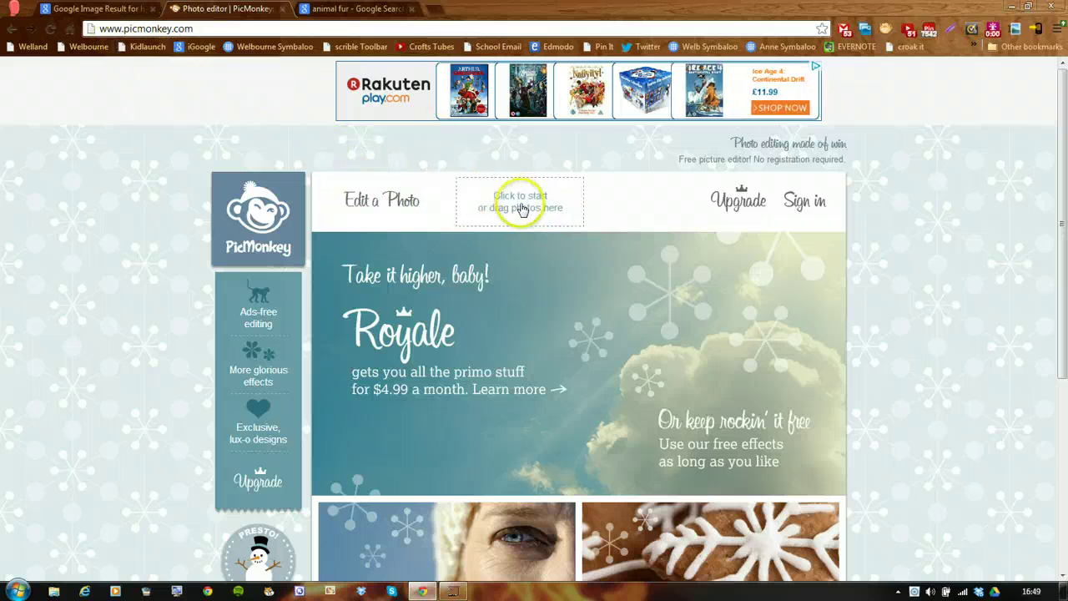
pyautogui.click(520, 207)
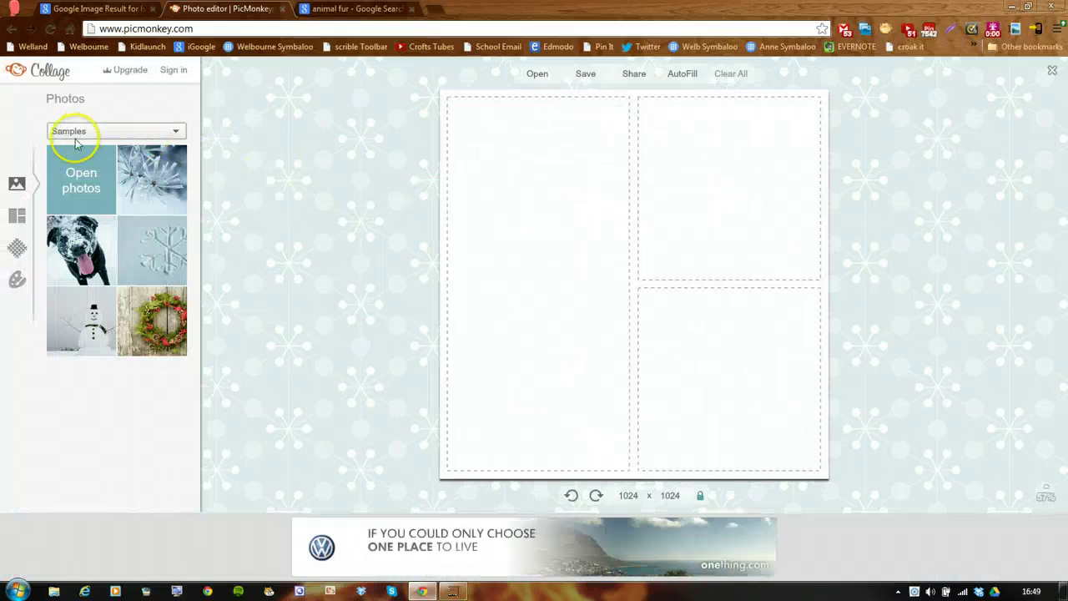
pyautogui.click(172, 131)
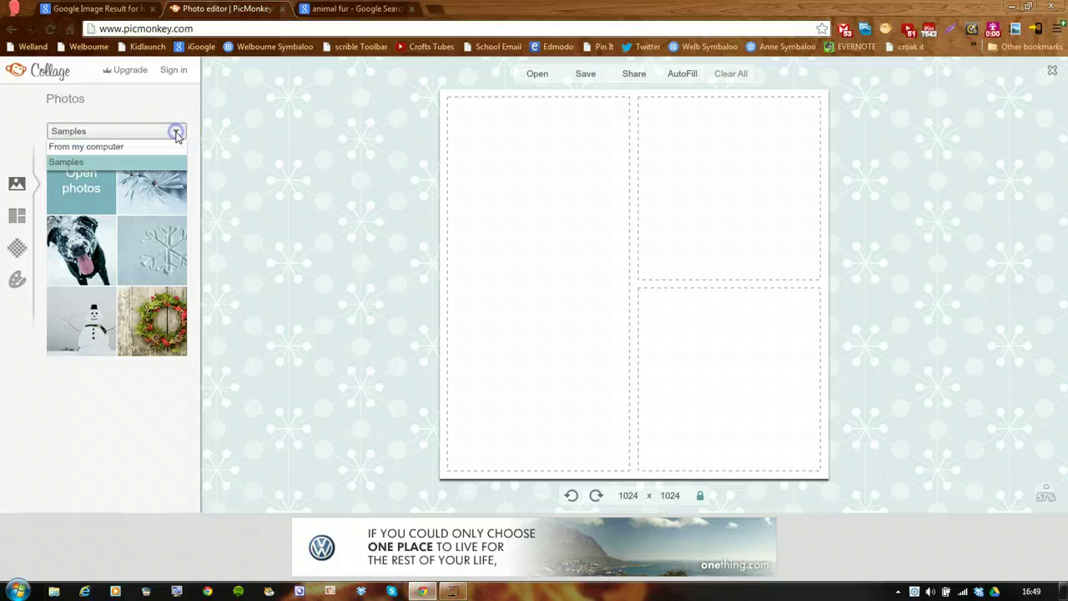
pyautogui.click(83, 147)
pyautogui.click(77, 188)
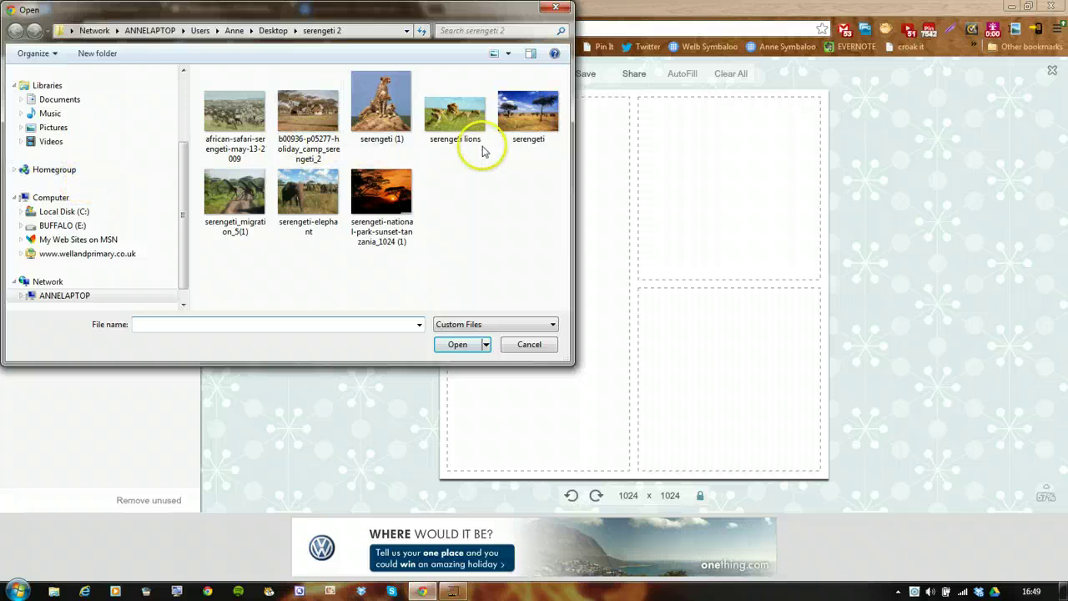
pyautogui.click(232, 115)
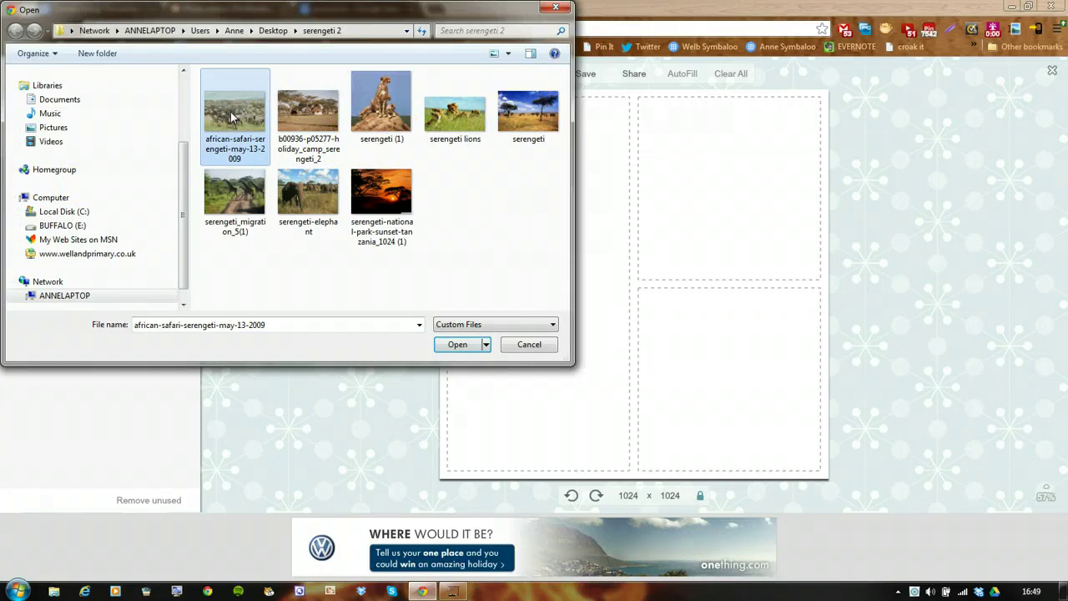
pyautogui.keyDown('shift'); pyautogui.click(377, 209); pyautogui.keyUp('shift')
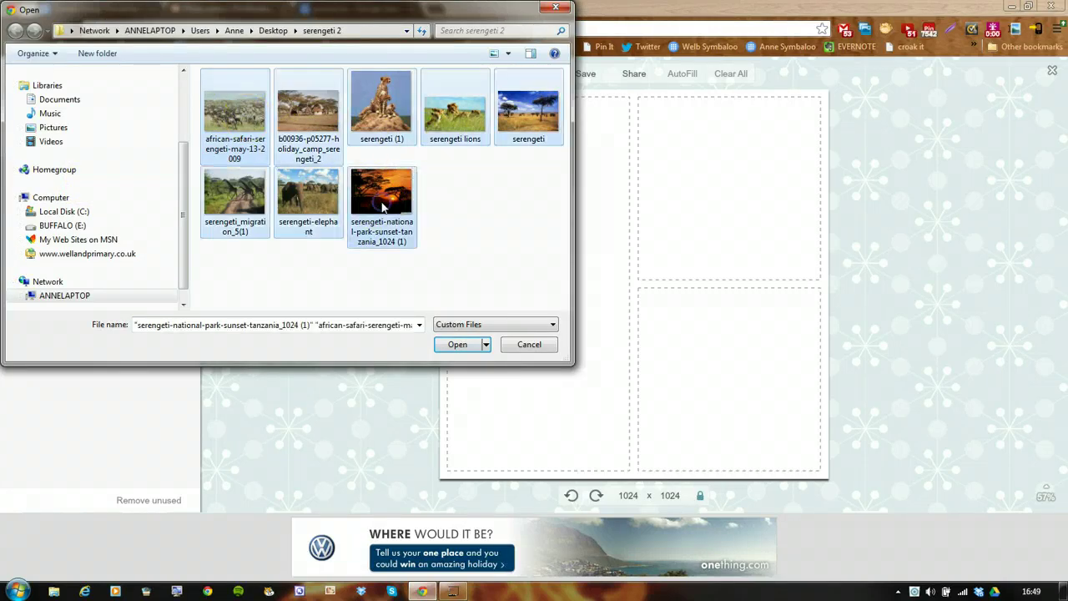
pyautogui.click(465, 349)
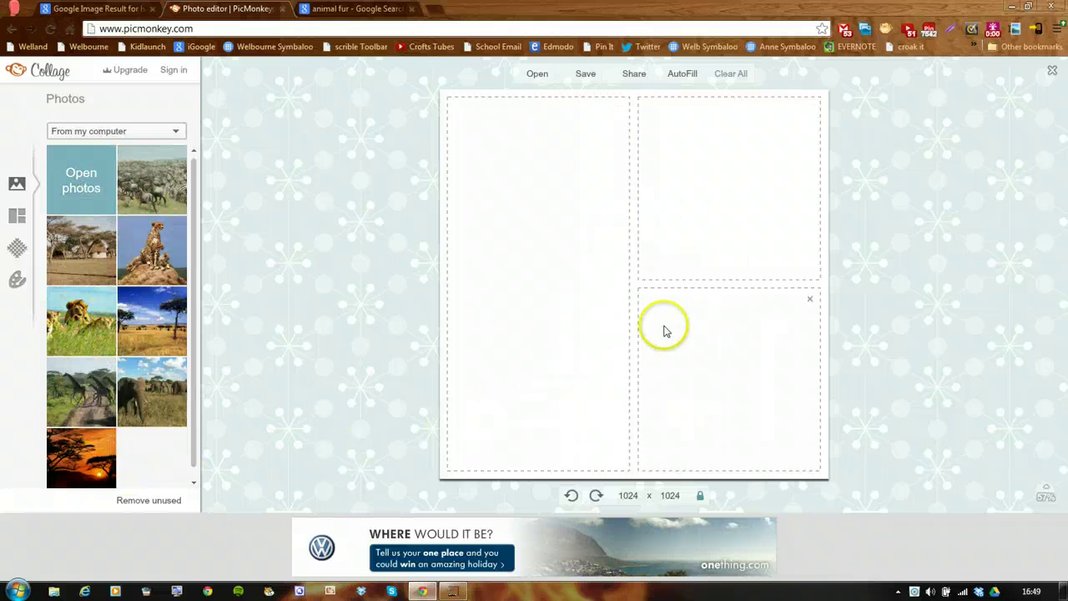
# Step: Apply the second L-egant layout, with one large cell bordered by seven small ones, to the collage
pyautogui.click(18, 220)
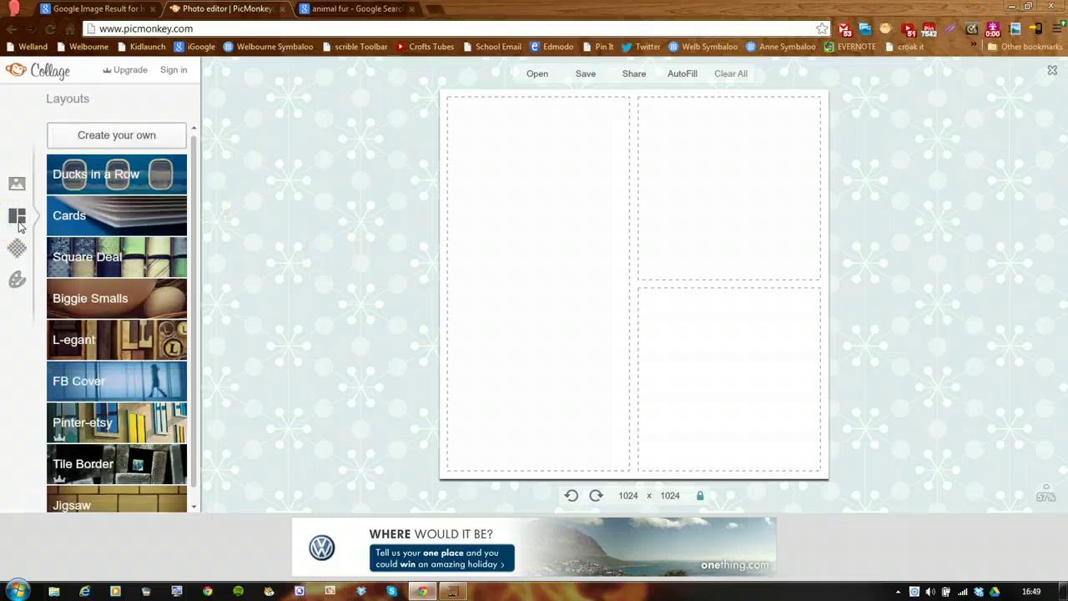
pyautogui.click(105, 212)
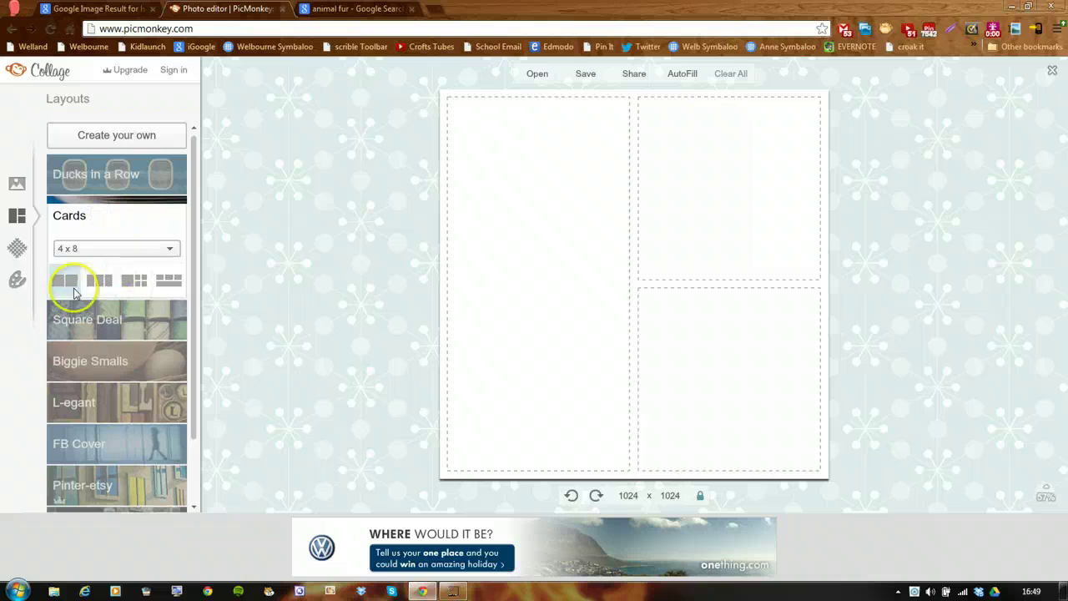
pyautogui.click(157, 314)
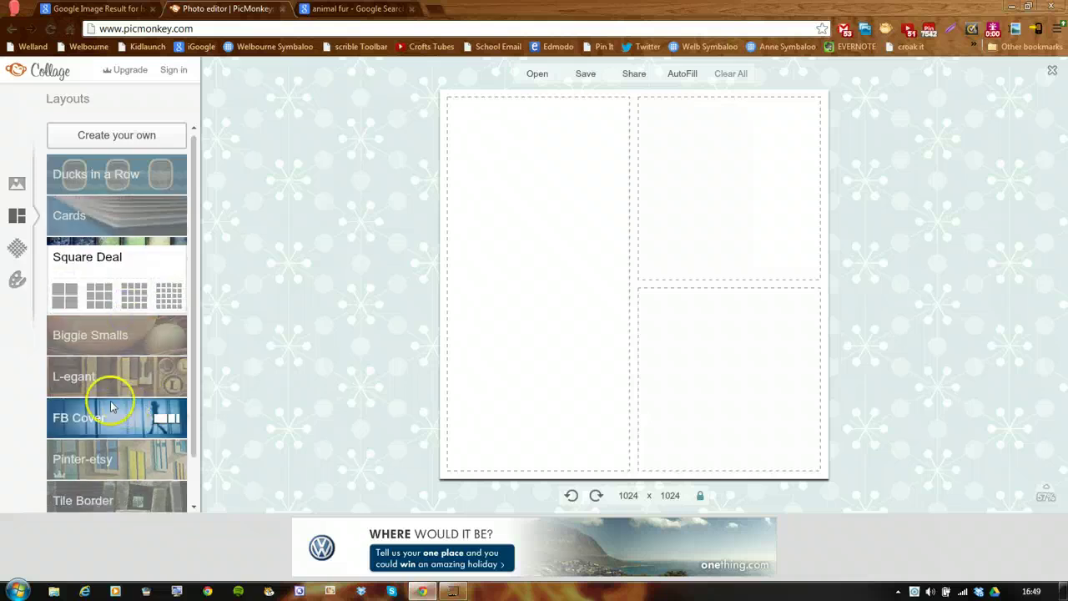
pyautogui.click(87, 378)
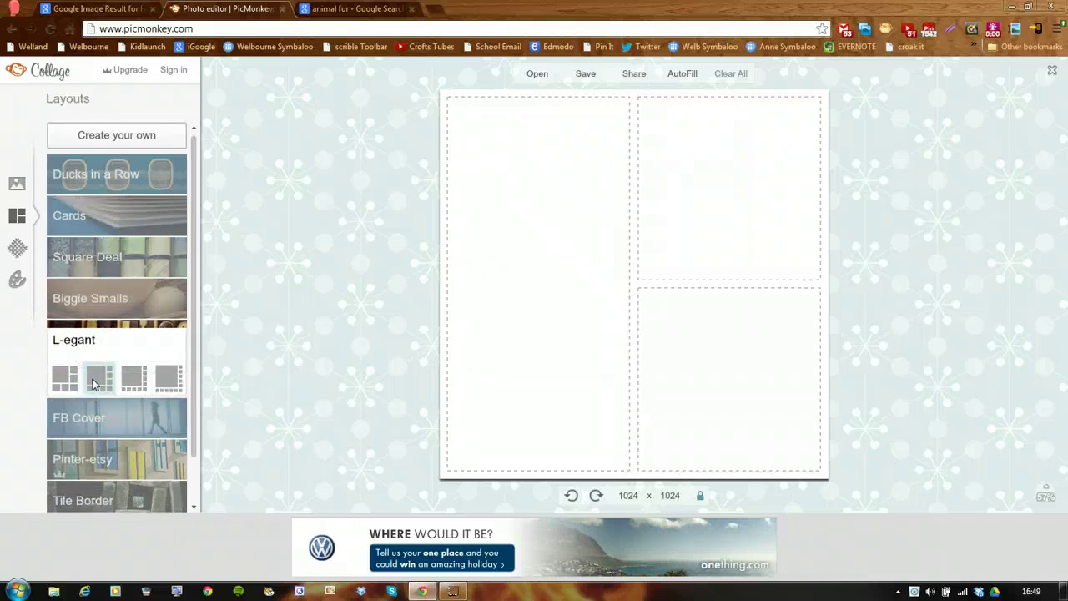
pyautogui.click(99, 375)
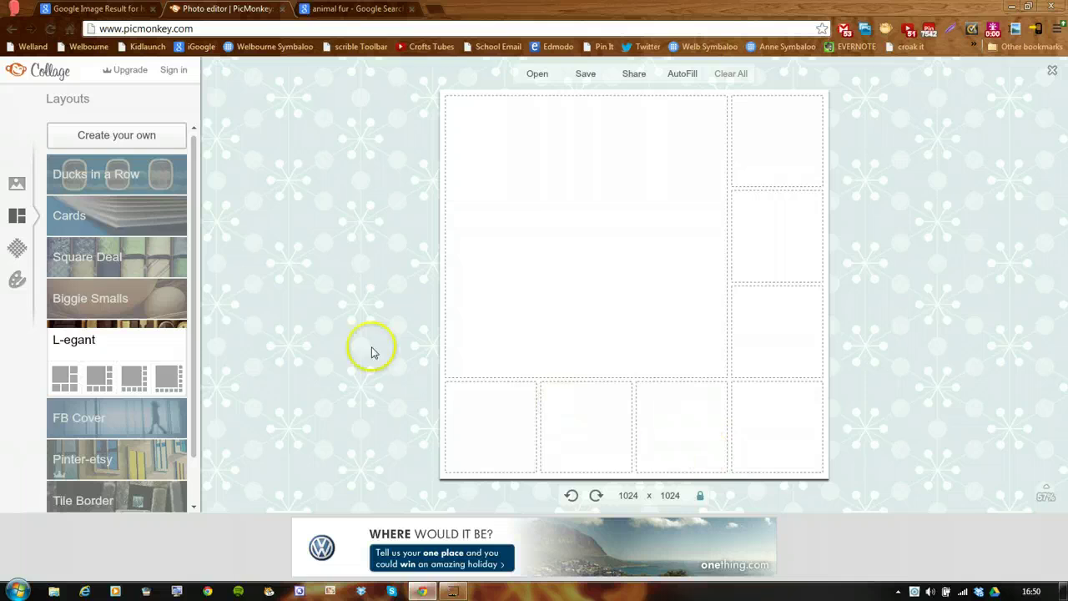
# Step: Place the sunset photo in the large cell and the cheetah, lions, village and elephant photos along the bottom row
pyautogui.click(15, 185)
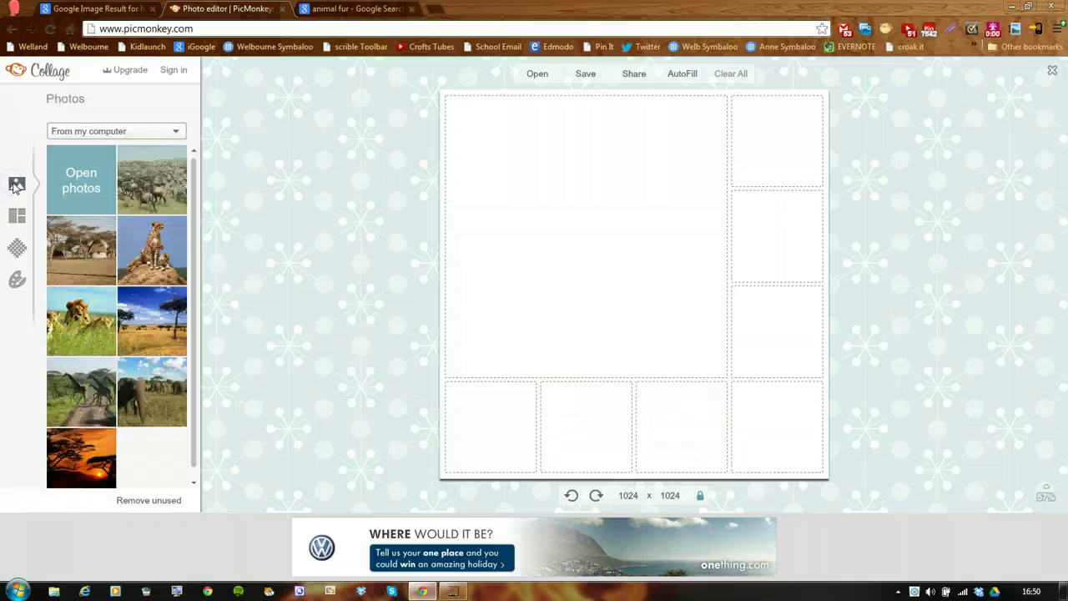
pyautogui.moveTo(148, 248); pyautogui.dragTo(433, 455)
pyautogui.click(154, 313)
pyautogui.moveTo(92, 332); pyautogui.dragTo(594, 458)
pyautogui.moveTo(90, 457); pyautogui.dragTo(559, 317)
pyautogui.moveTo(81, 263); pyautogui.dragTo(680, 459)
pyautogui.moveTo(179, 426); pyautogui.dragTo(778, 451)
# Step: Fill the right column with the herd photo, the blue-sky savanna photo and the herd photo again
pyautogui.moveTo(148, 178); pyautogui.dragTo(769, 177)
pyautogui.moveTo(155, 330); pyautogui.dragTo(779, 279)
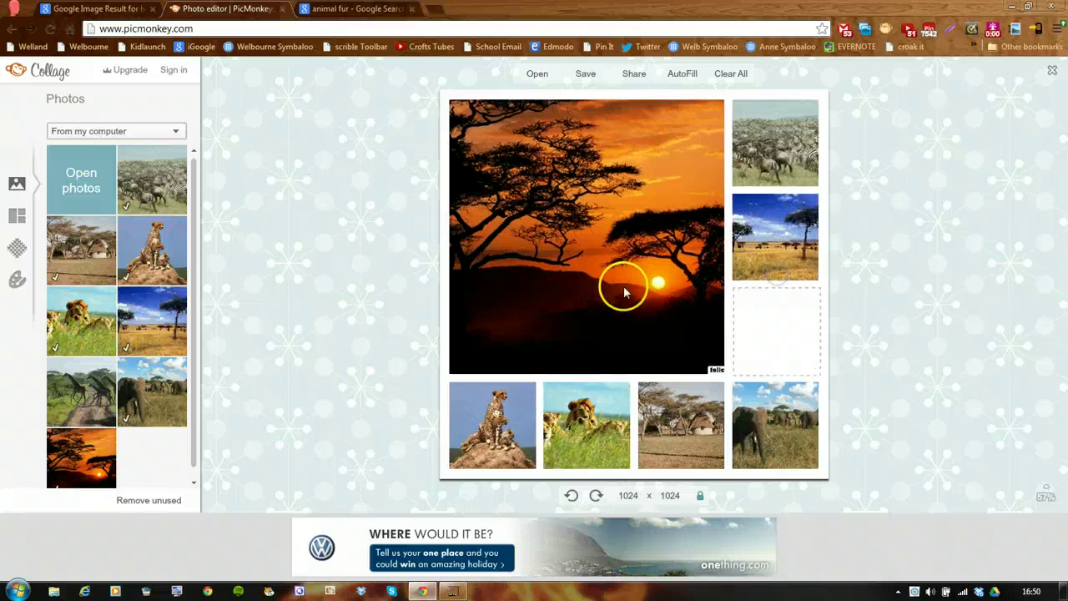
pyautogui.moveTo(150, 182); pyautogui.dragTo(776, 359)
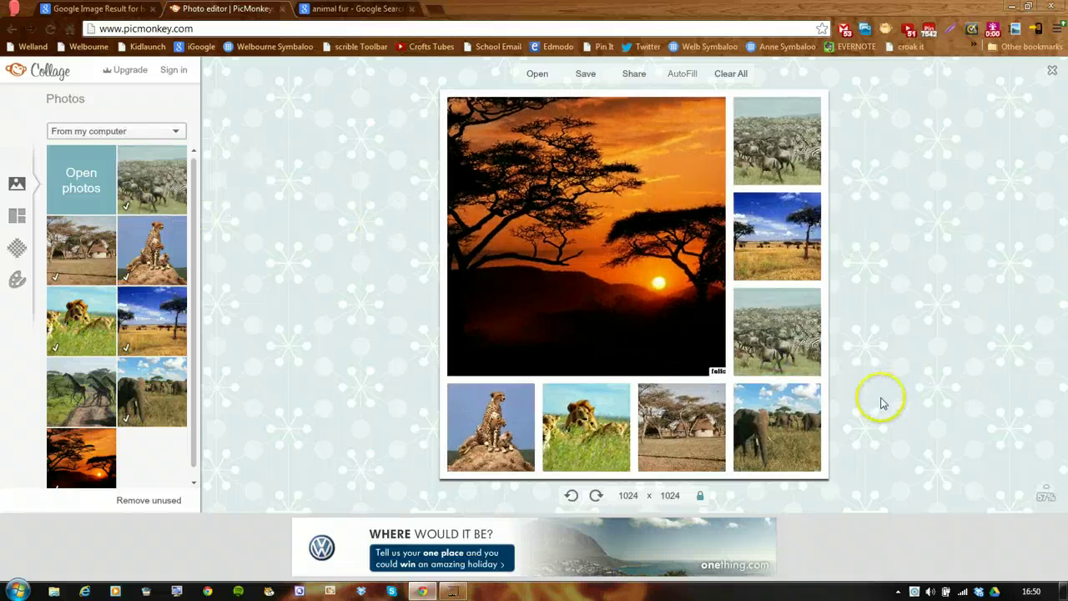
# Step: Shift the lions photo within its cell and replace the duplicate herd photo with the giraffe photo
pyautogui.moveTo(592, 429); pyautogui.dragTo(616, 453)
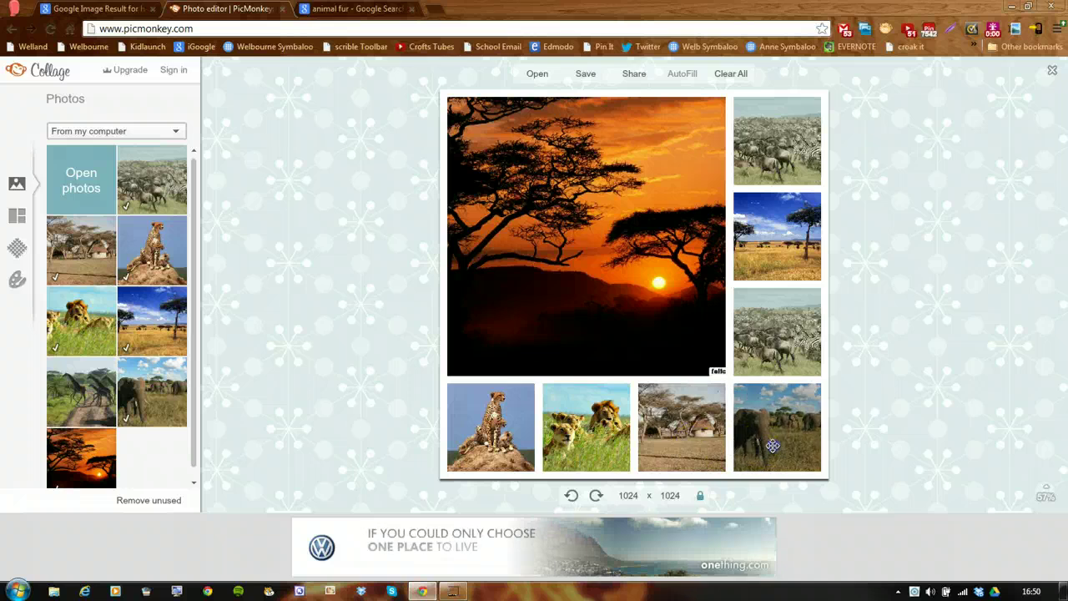
pyautogui.moveTo(791, 360); pyautogui.dragTo(799, 311)
pyautogui.moveTo(807, 239); pyautogui.dragTo(775, 357)
pyautogui.moveTo(83, 388); pyautogui.dragTo(785, 358)
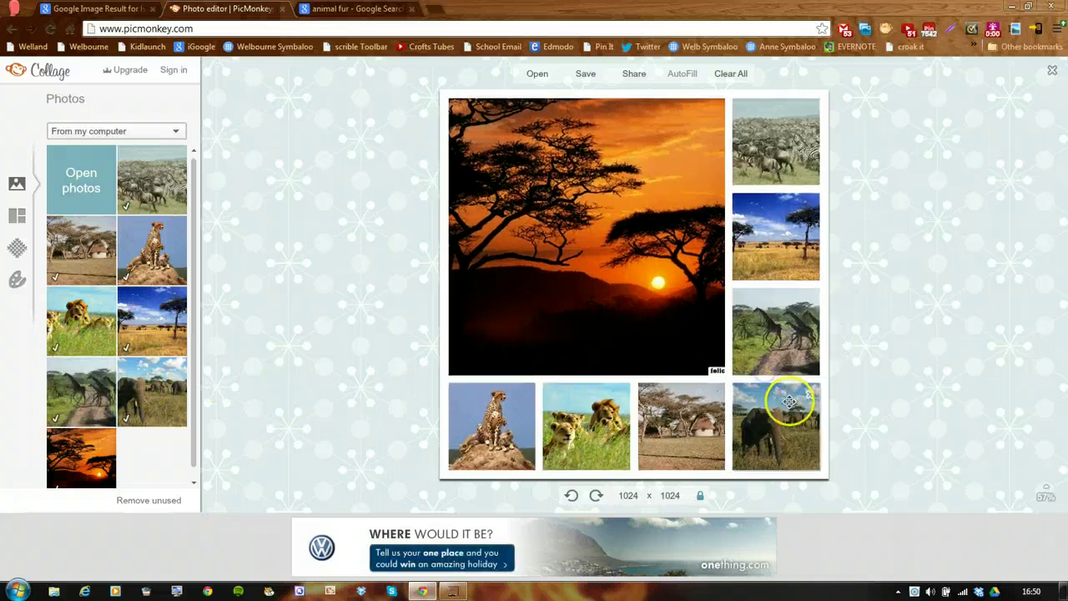
# Step: Narrow the large sunset cell slightly to widen the right column, and shift the sunset photo left within its cell
pyautogui.click(613, 307)
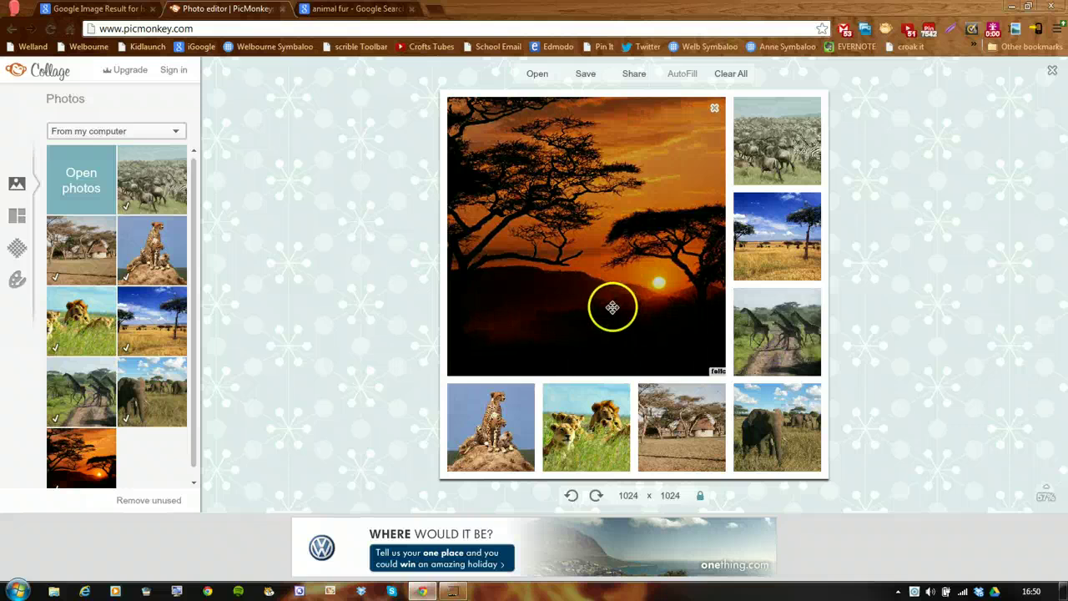
pyautogui.moveTo(729, 275); pyautogui.dragTo(707, 284)
pyautogui.moveTo(619, 281); pyautogui.dragTo(539, 305)
pyautogui.click(873, 353)
pyautogui.click(792, 443)
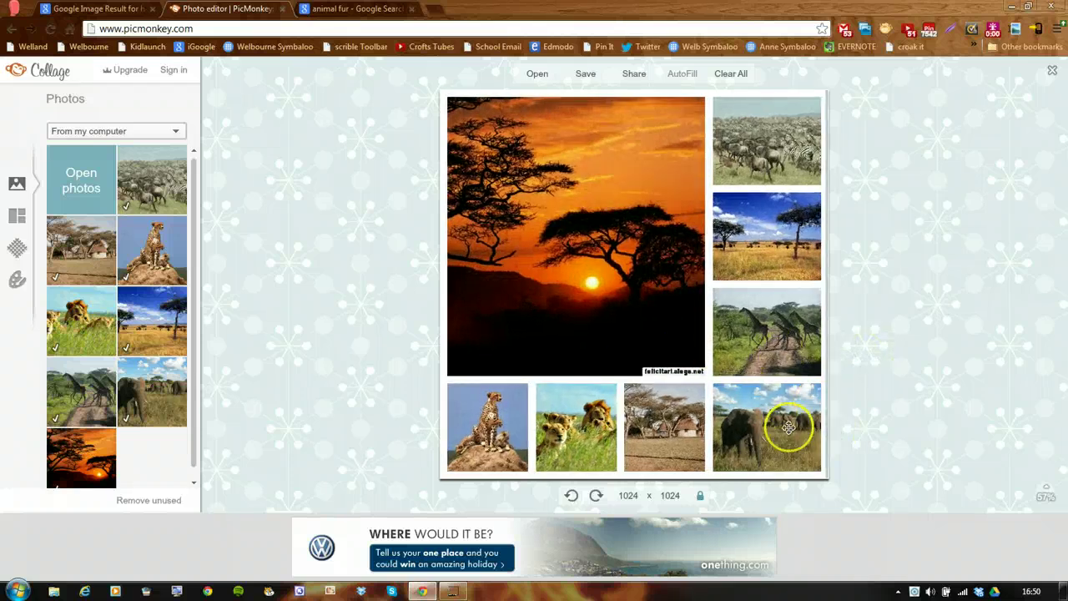
# Step: Set the collage's background color to orange-red ff6342, leaving the background non-transparent
pyautogui.click(18, 248)
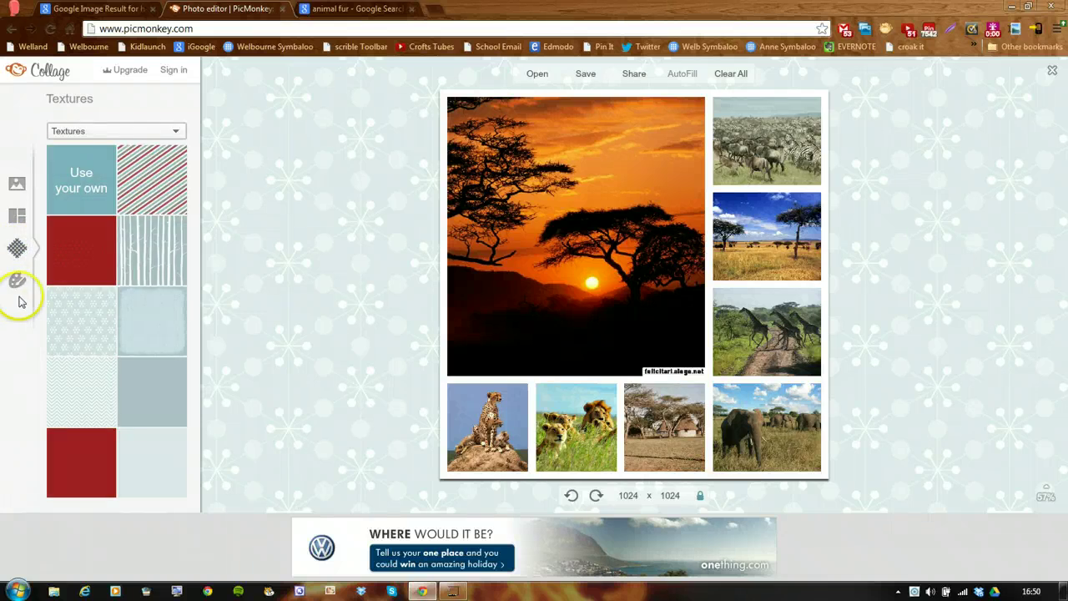
pyautogui.click(16, 283)
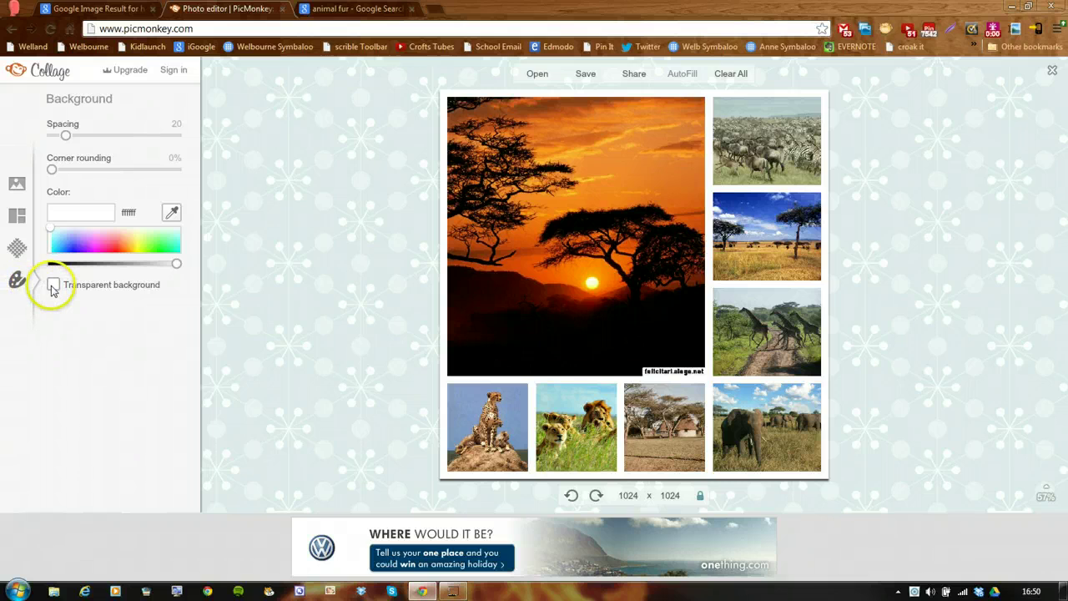
pyautogui.click(52, 285)
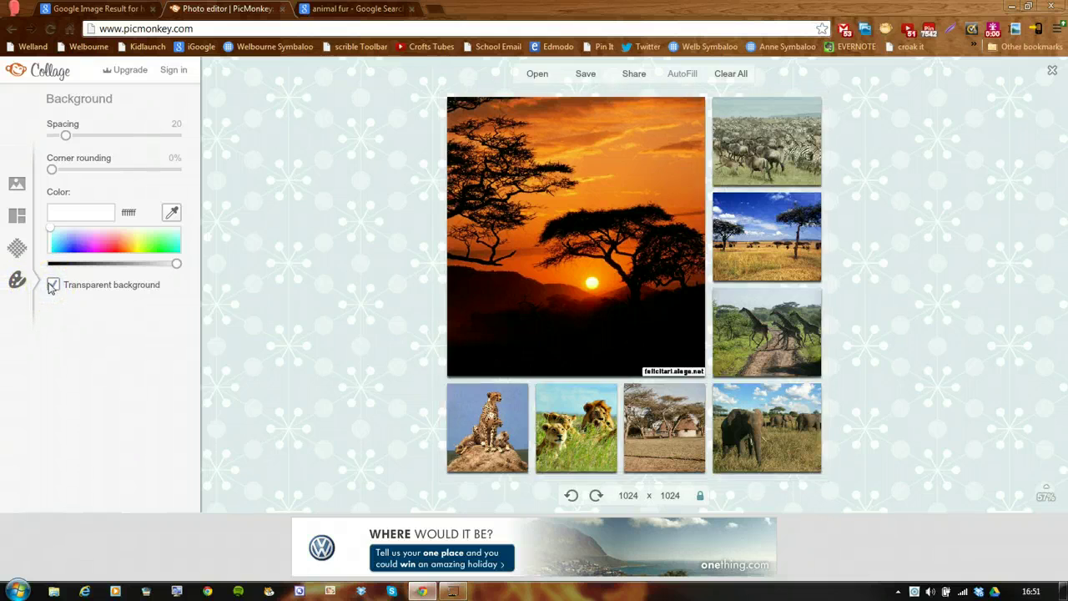
pyautogui.click(53, 285)
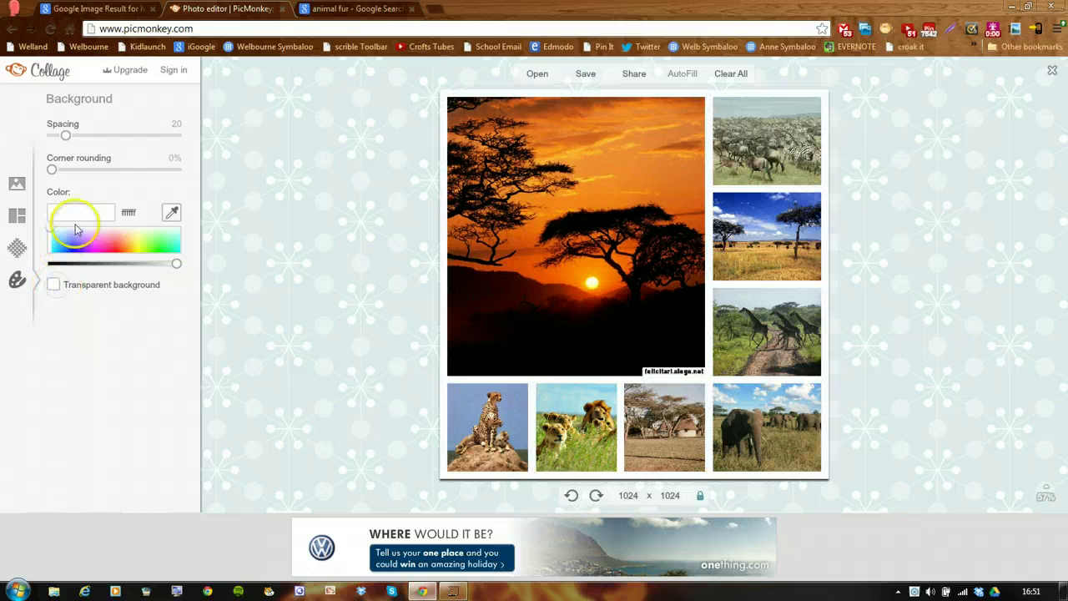
pyautogui.moveTo(92, 244); pyautogui.dragTo(121, 249)
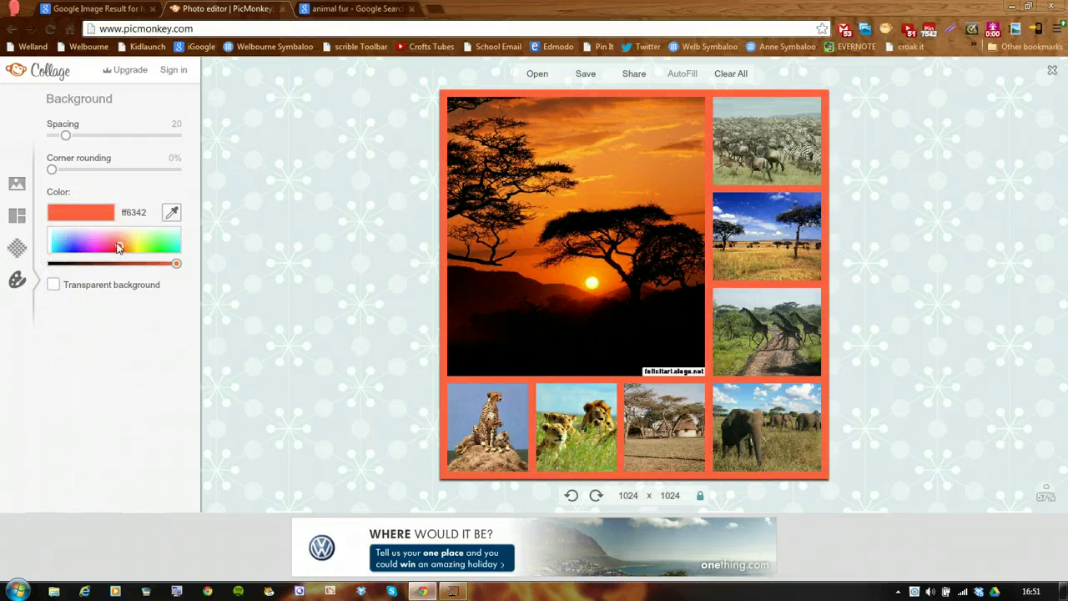
# Step: Set the collage's corner rounding to 35% and the spacing between photos to 13
pyautogui.moveTo(66, 137)
pyautogui.mouseDown()
pyautogui.moveTo(95, 140)
pyautogui.moveTo(56, 145)
pyautogui.mouseUp()
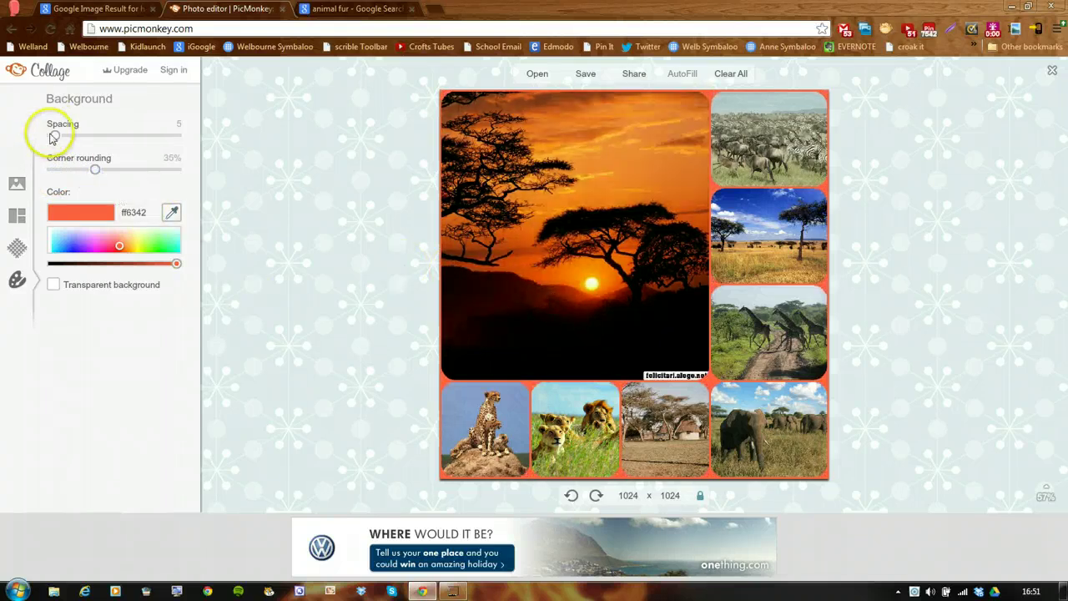
pyautogui.moveTo(58, 142); pyautogui.dragTo(65, 143)
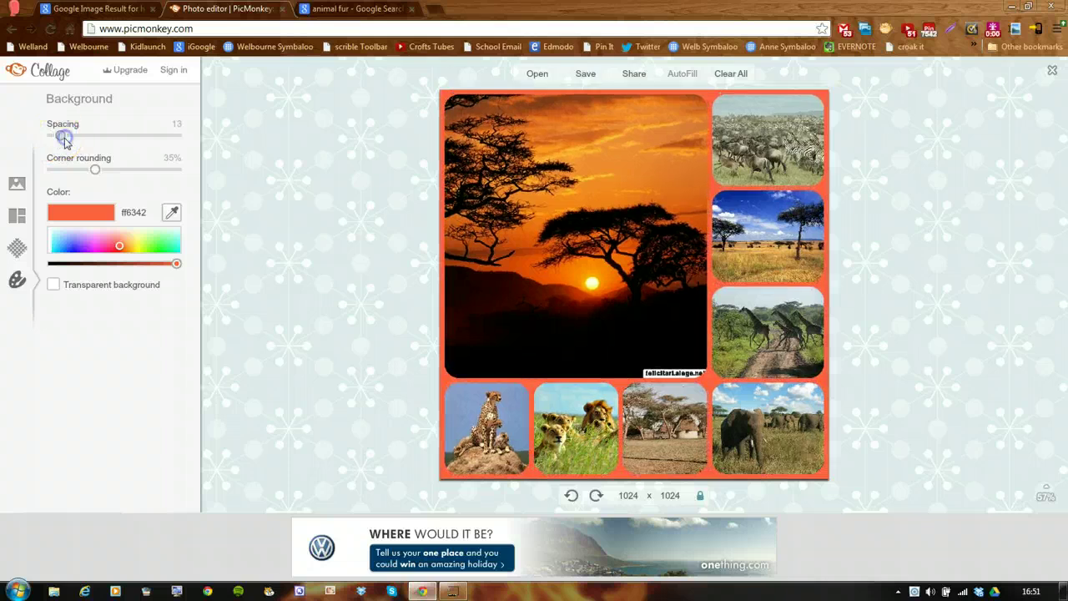
# Step: Make the collage background transparent and save the collage as serengeti collage.png in the serengeti 2 folder
pyautogui.click(54, 285)
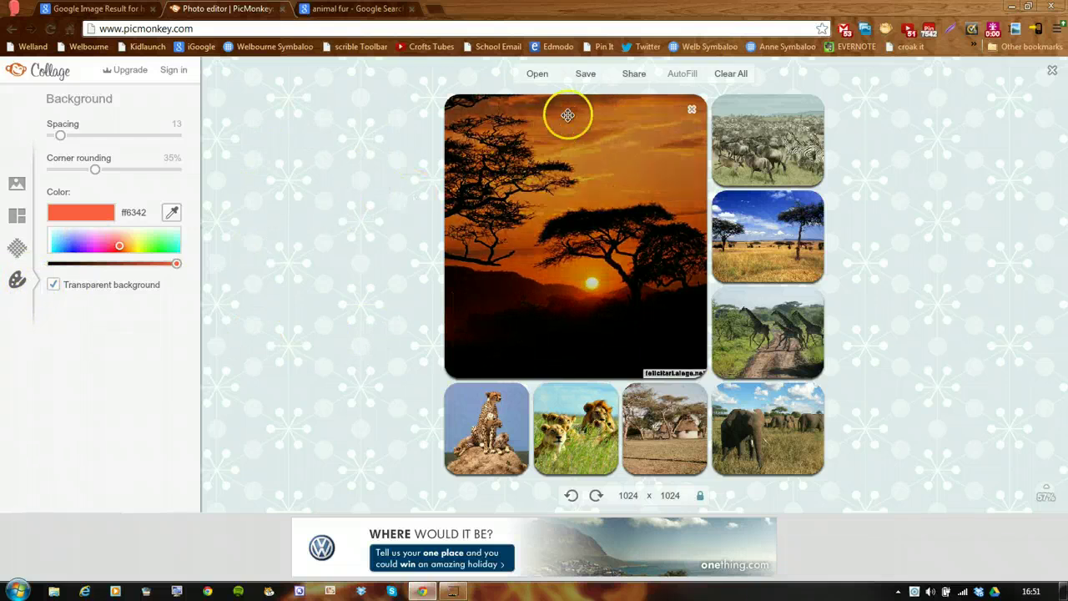
pyautogui.click(587, 75)
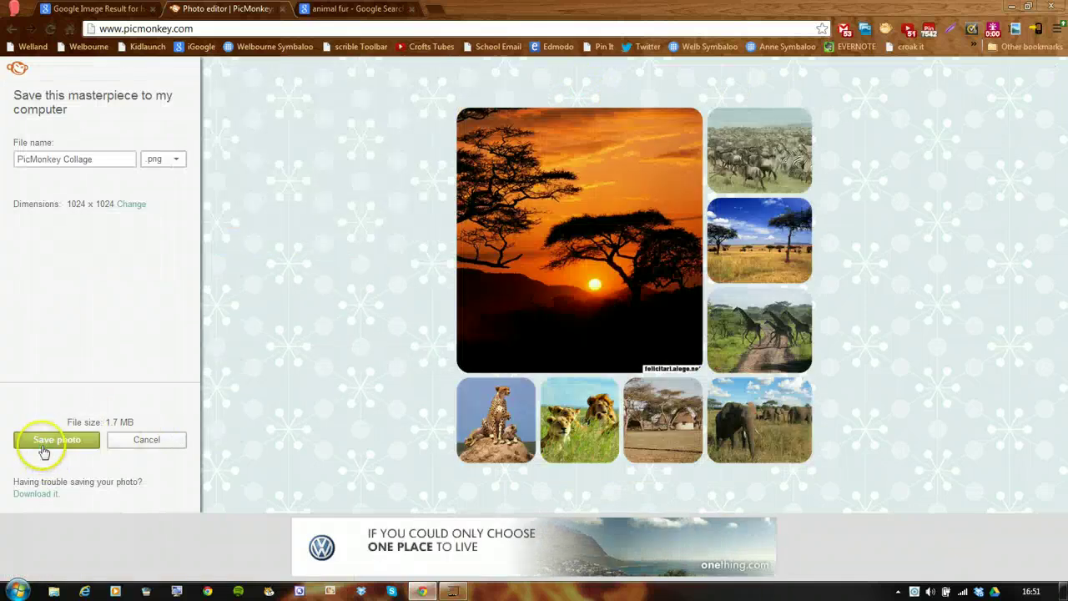
pyautogui.click(46, 442)
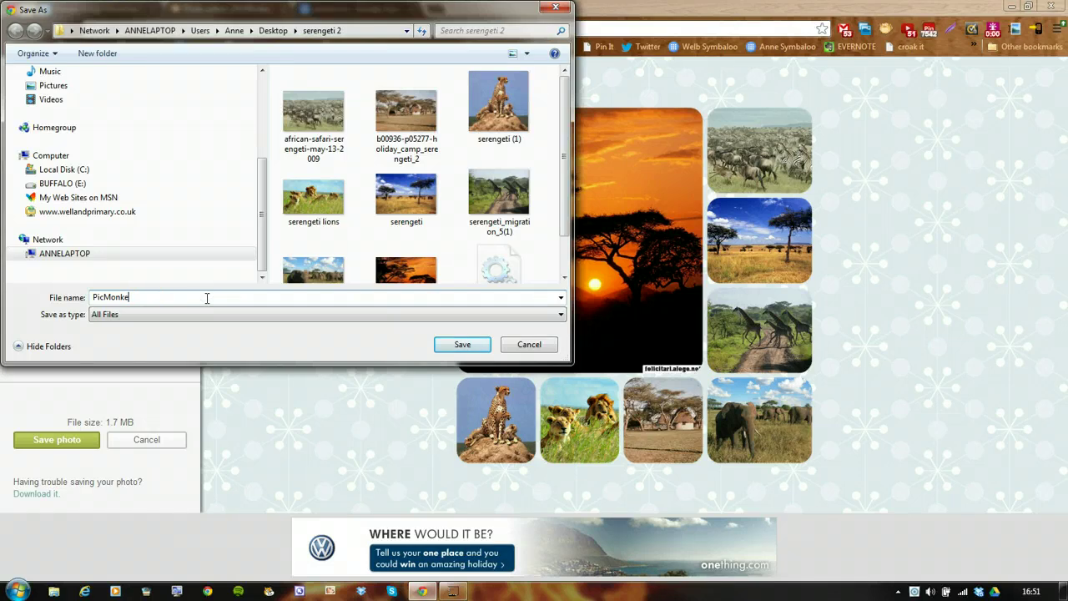
pyautogui.write('sere')
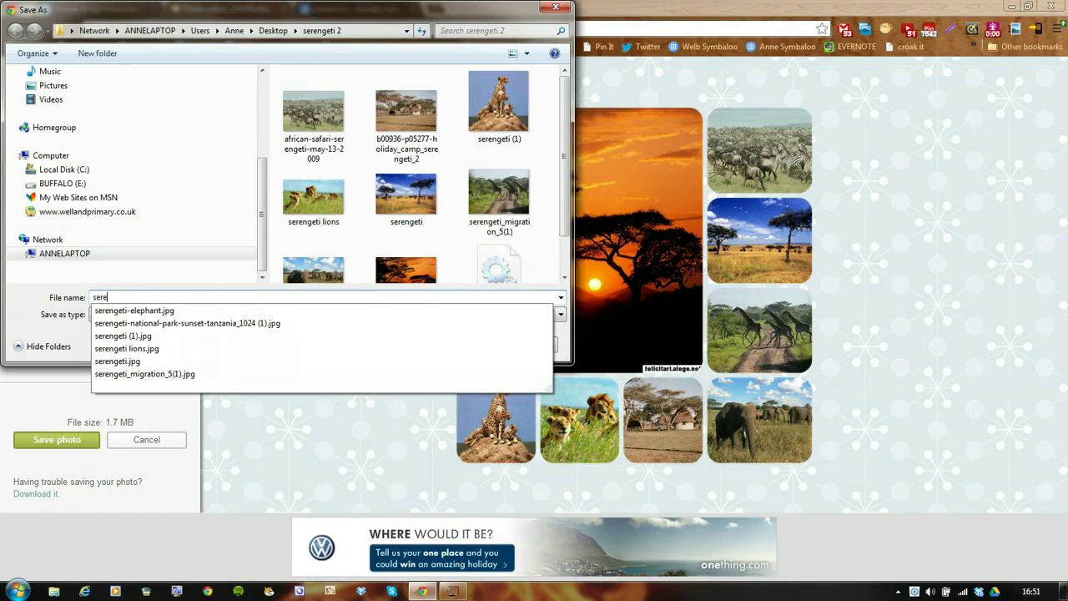
pyautogui.write('ngeti collage')
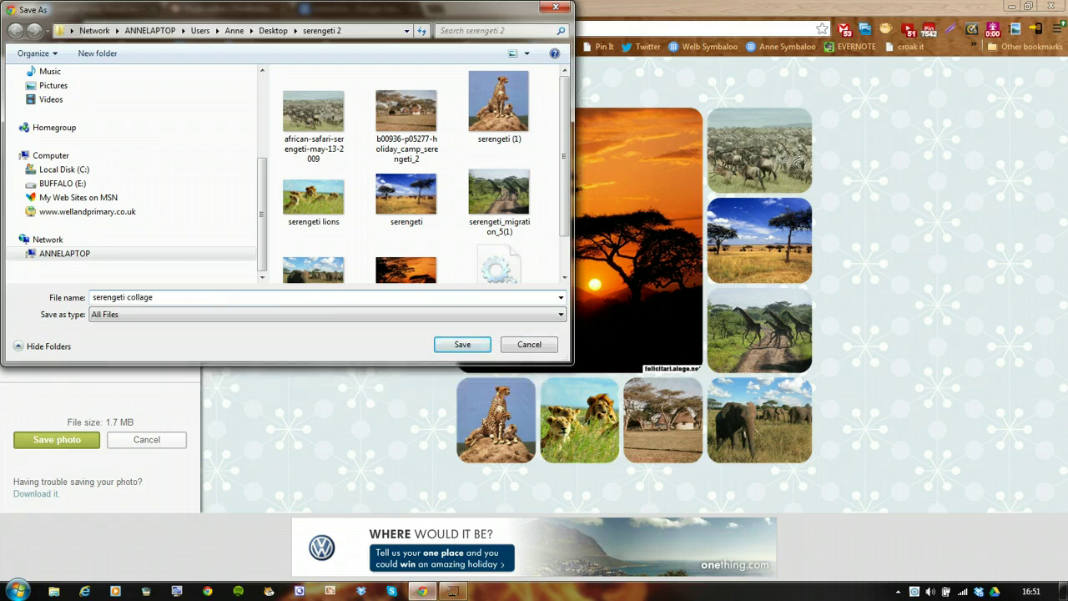
pyautogui.click(463, 345)
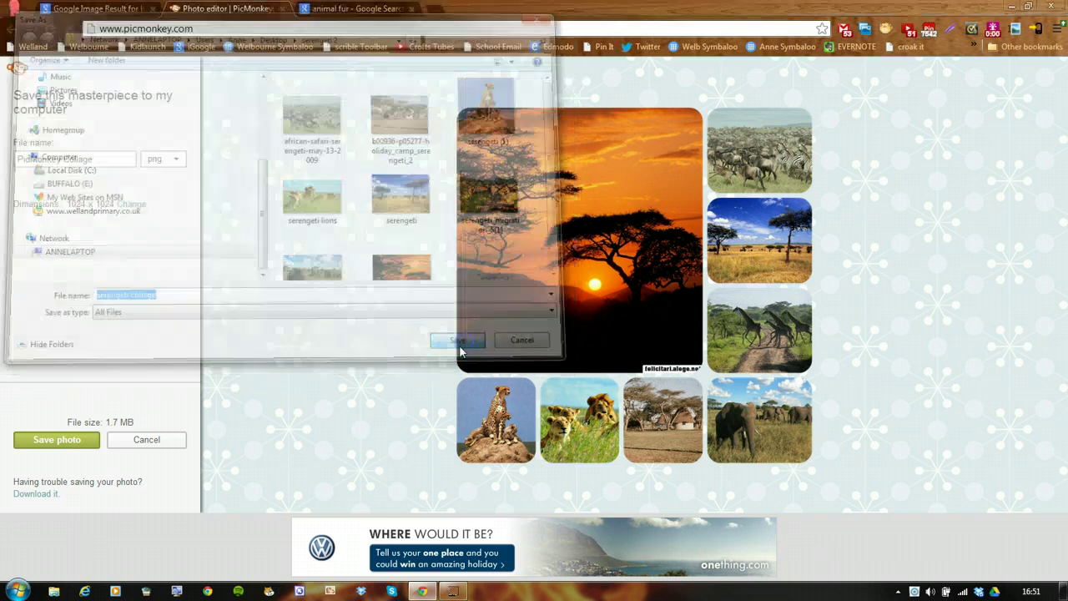
pyautogui.click(498, 300)
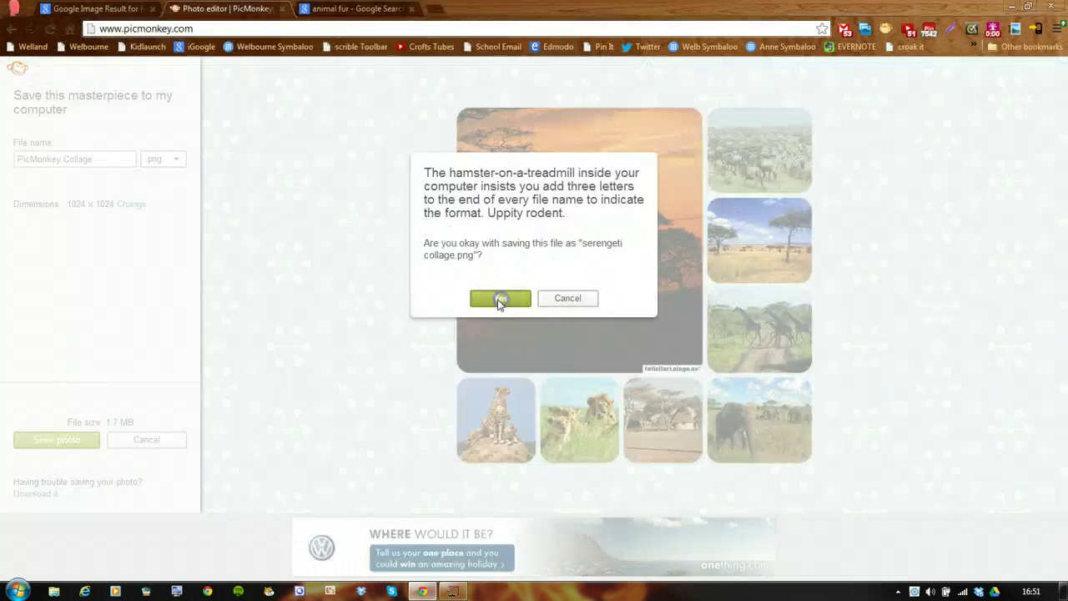
pyautogui.click(466, 344)
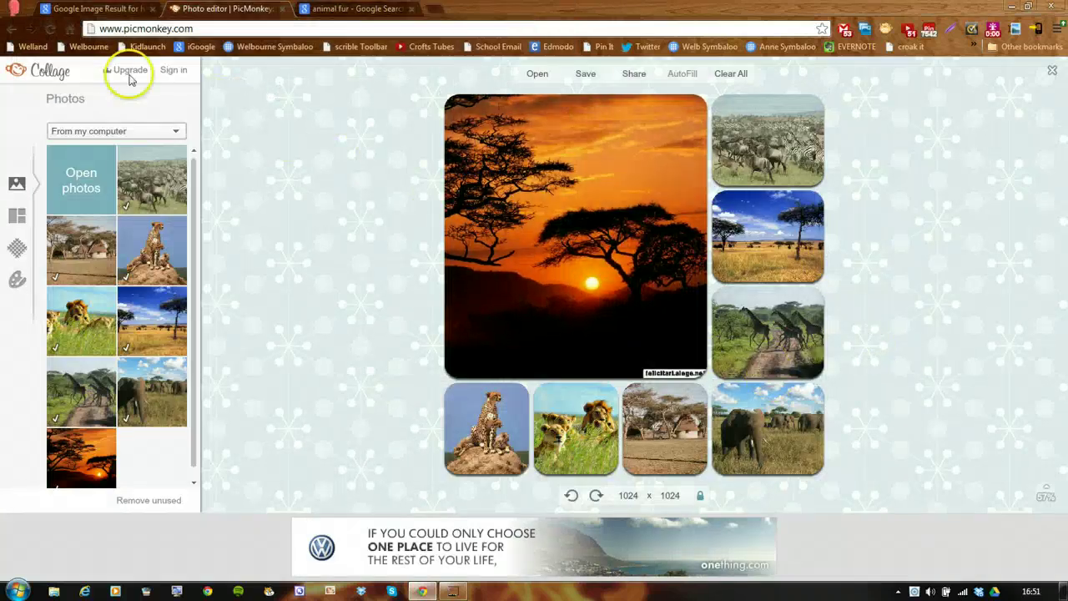
# Step: Return to the PicMonkey home page and open the saved serengeti collage image in the photo editor
pyautogui.click(51, 29)
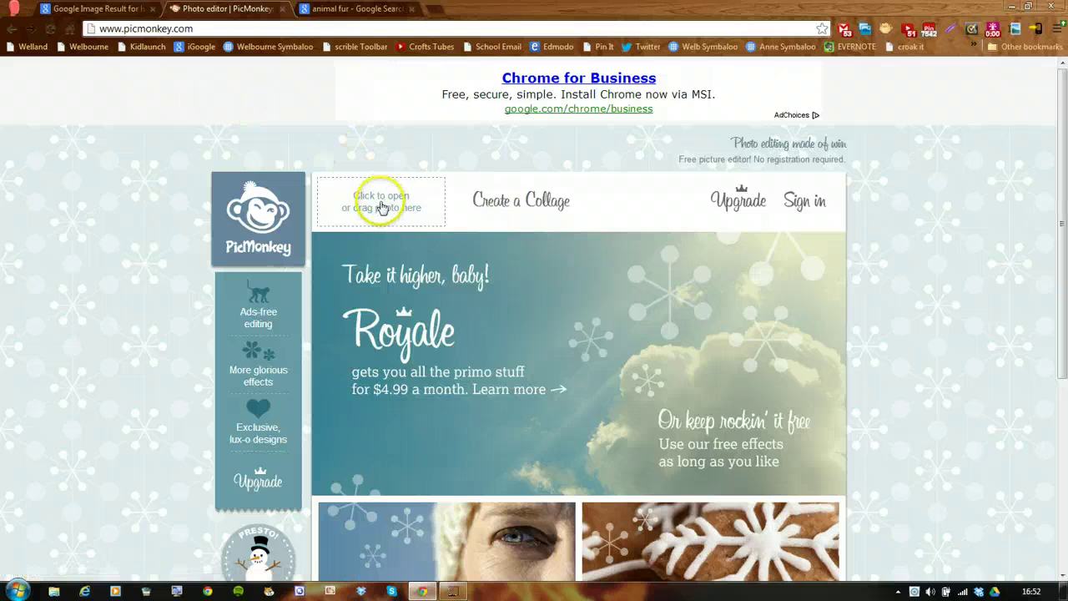
pyautogui.click(380, 205)
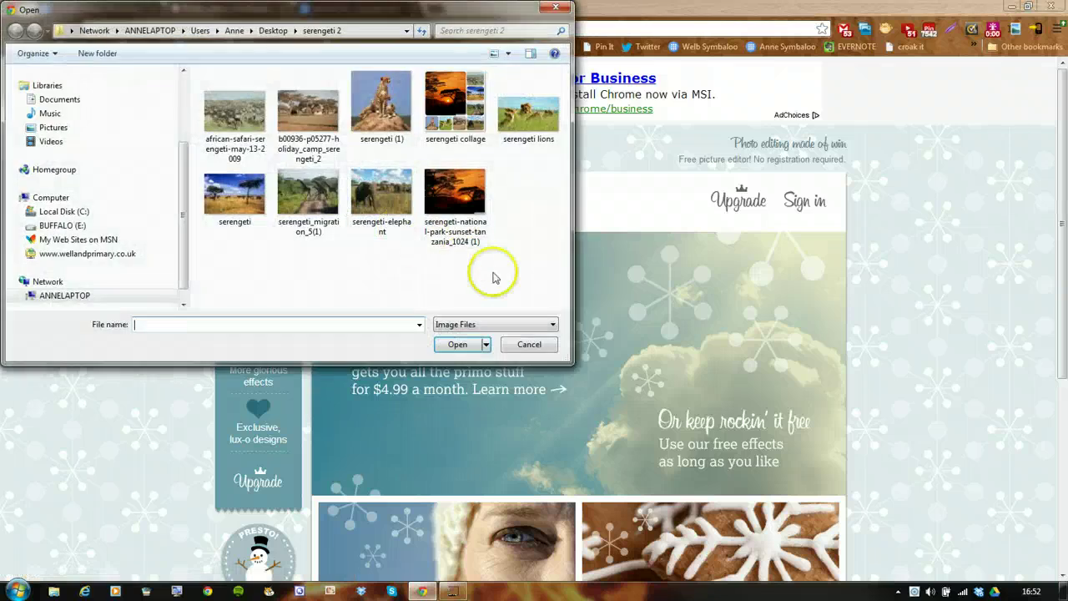
pyautogui.click(455, 102)
pyautogui.click(457, 345)
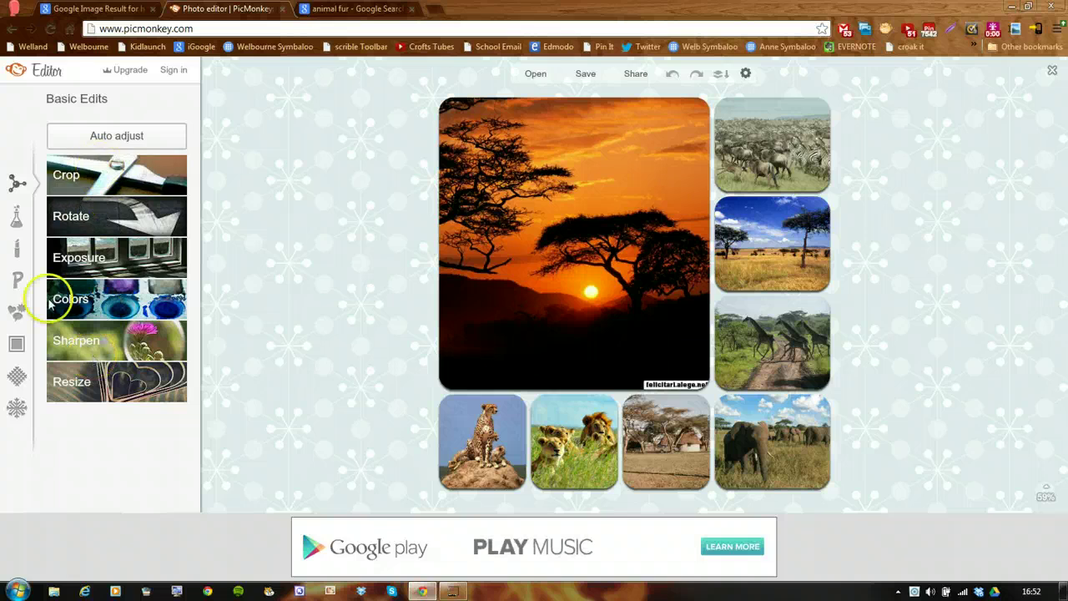
# Step: Add the text "Serengeti Safari" in the Impact font across the upper part of the sunset photo
pyautogui.click(18, 282)
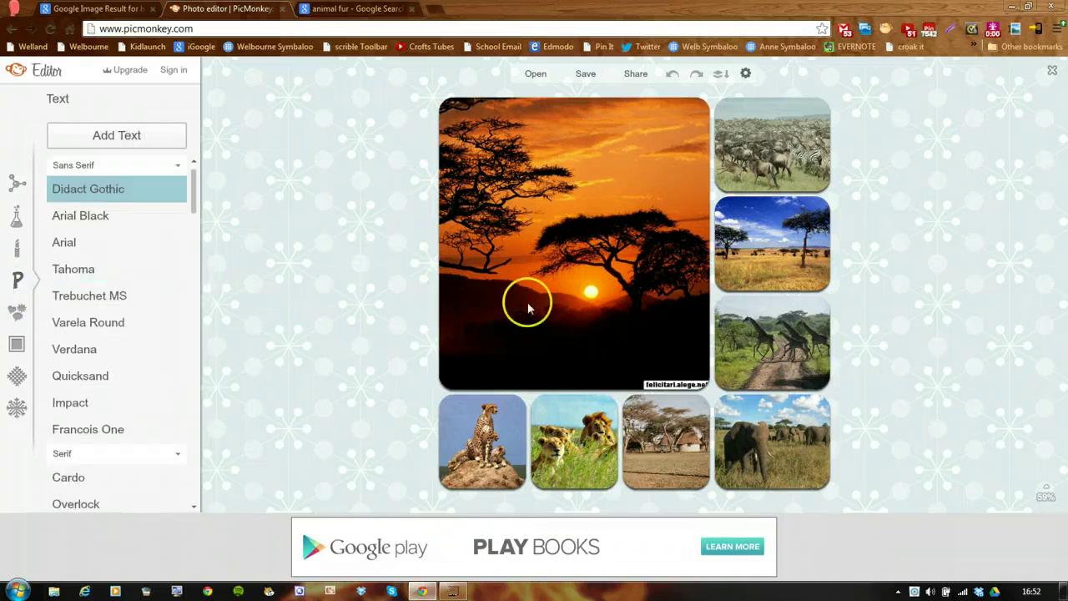
pyautogui.click(70, 404)
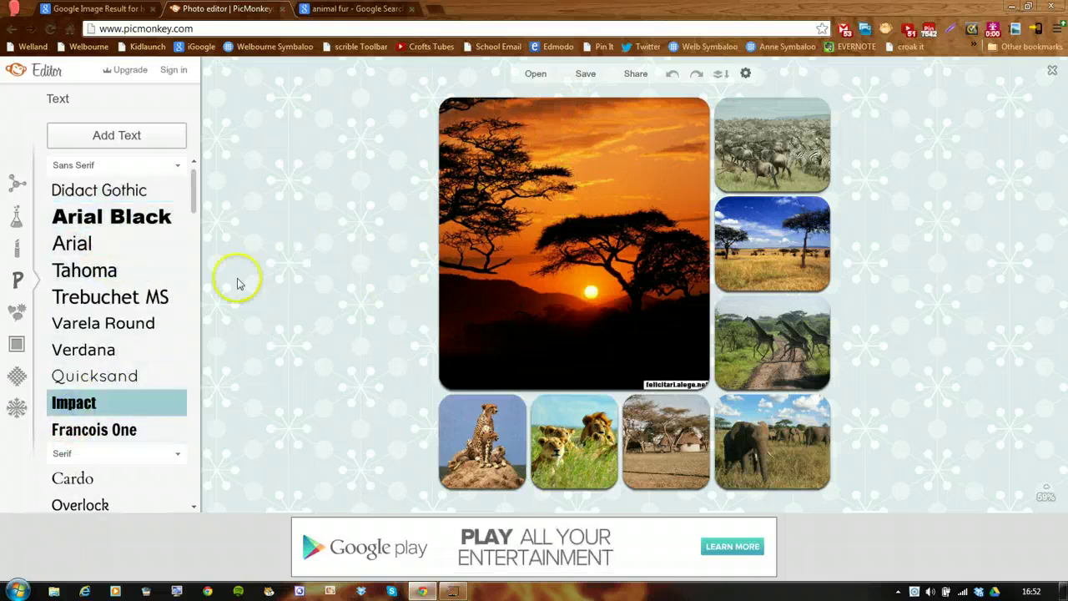
pyautogui.click(111, 137)
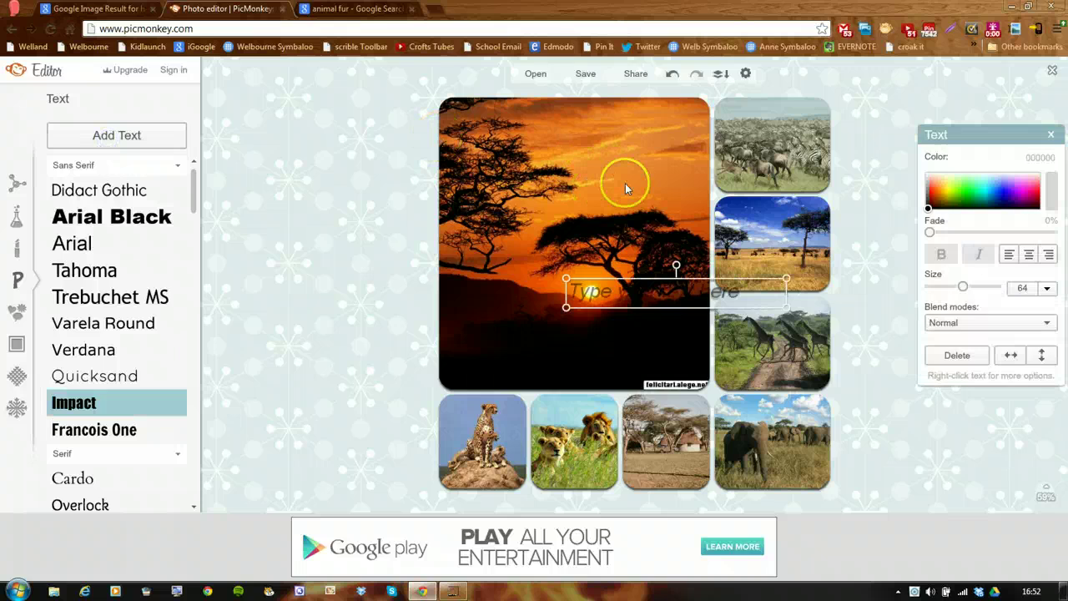
pyautogui.moveTo(587, 248); pyautogui.dragTo(548, 138)
pyautogui.click(538, 133)
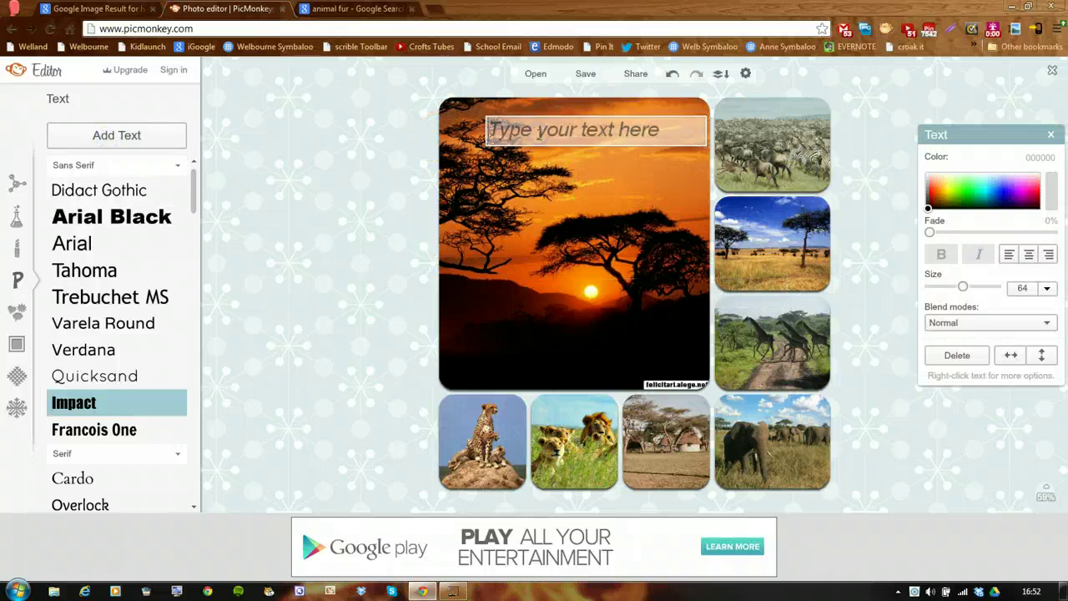
pyautogui.write('Serengeti Safari')
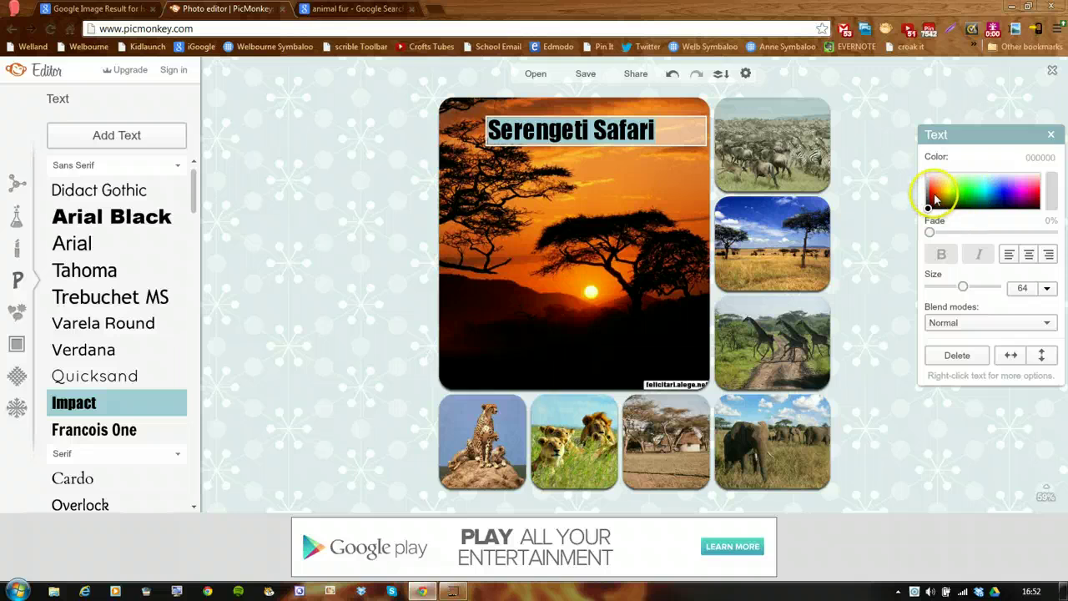
# Step: Color the title text pale yellow F0FF82 and shift it toward the sunset photo's upper-right corner
pyautogui.moveTo(946, 191); pyautogui.dragTo(952, 185)
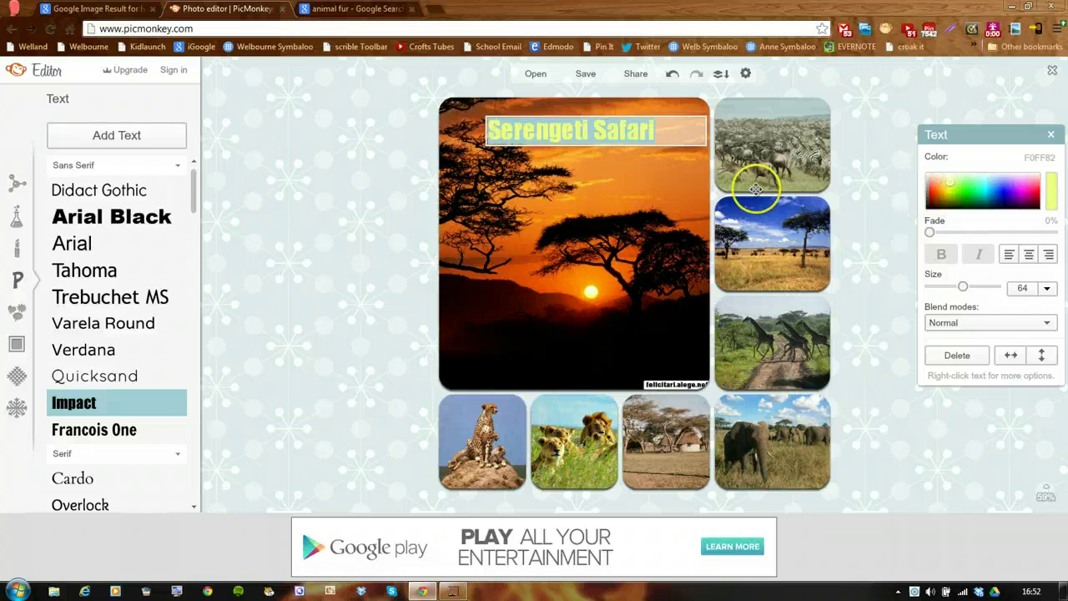
pyautogui.click(692, 167)
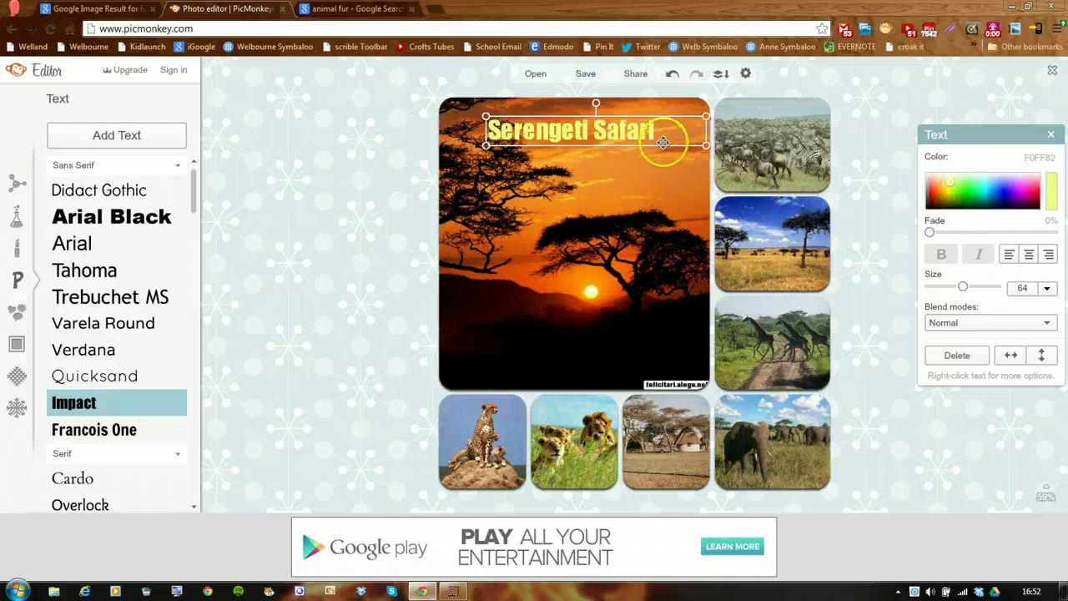
pyautogui.moveTo(689, 145); pyautogui.dragTo(732, 141)
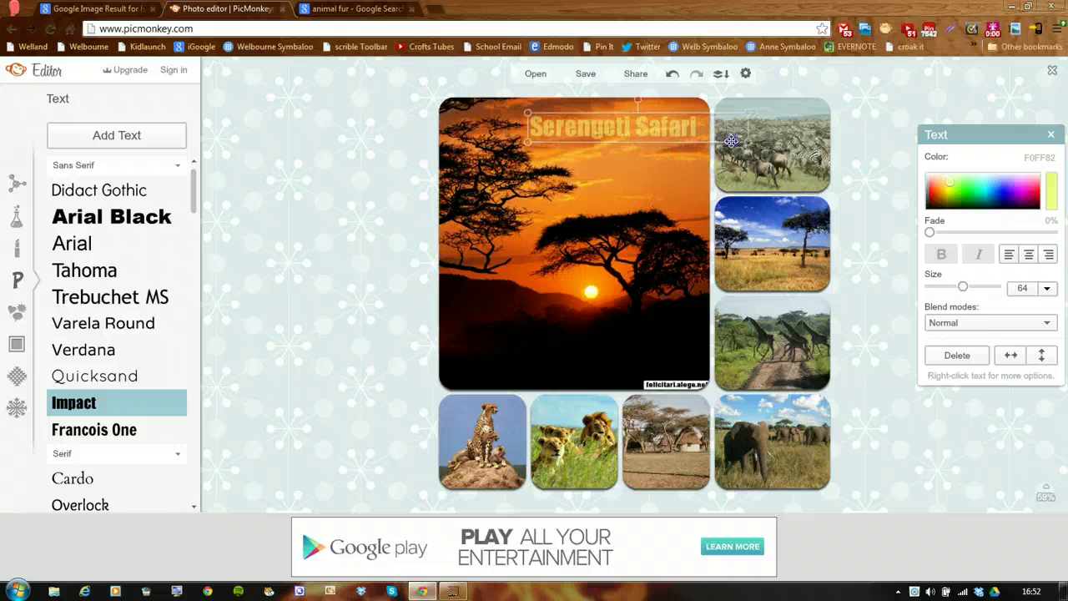
pyautogui.click(863, 118)
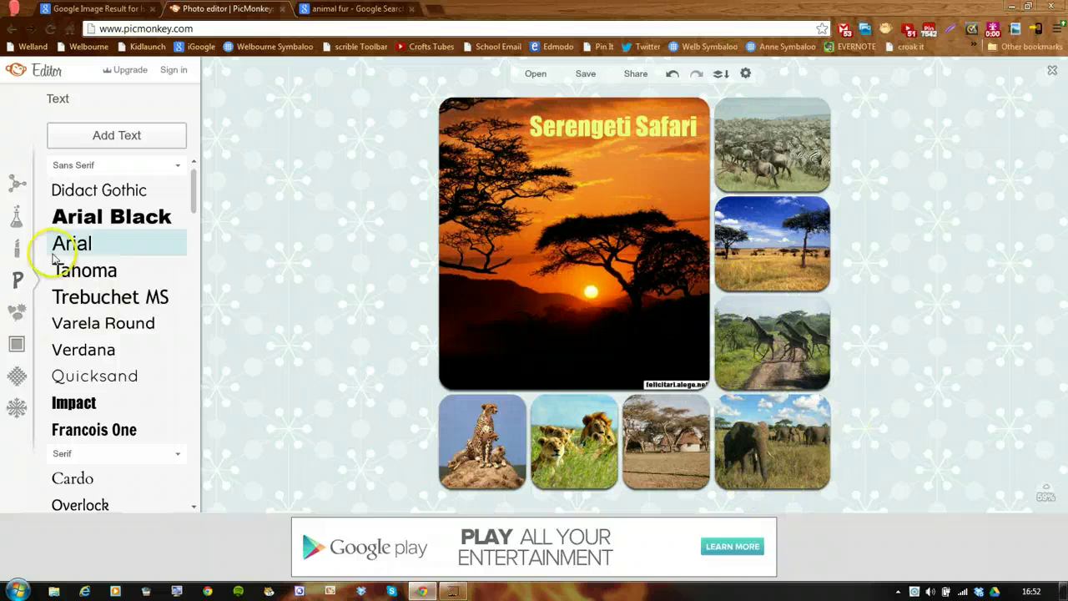
# Step: Preview the Craft Scissors, Film Edge, Polaroid and Rounded Corners frames without applying them, and browse the themes, touch-up tools, effects and basic edits
pyautogui.click(17, 346)
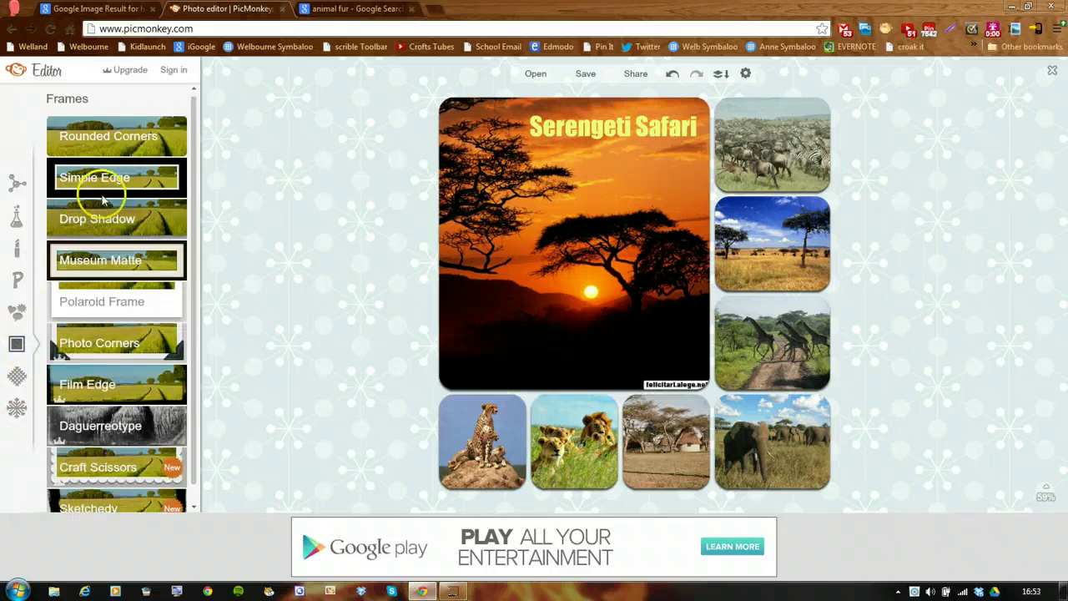
pyautogui.click(96, 488)
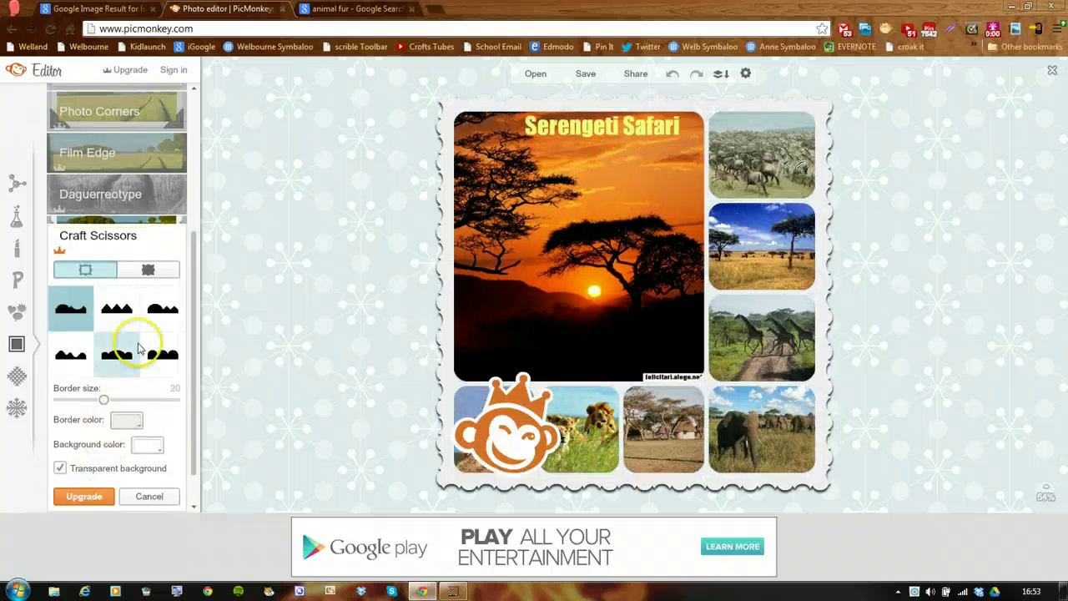
pyautogui.scroll(3, 193, 260)
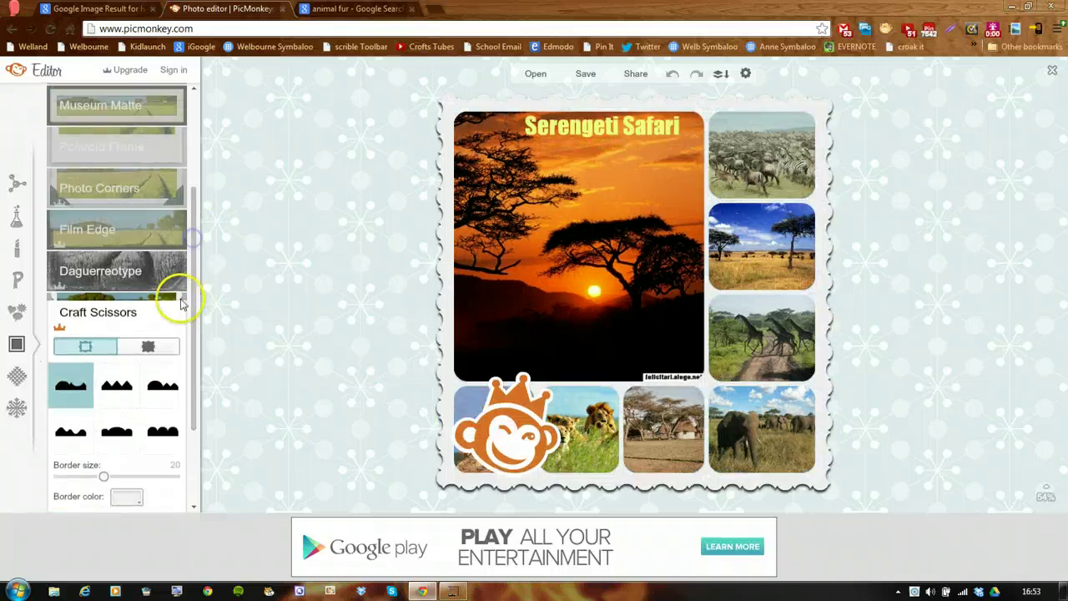
pyautogui.click(117, 209)
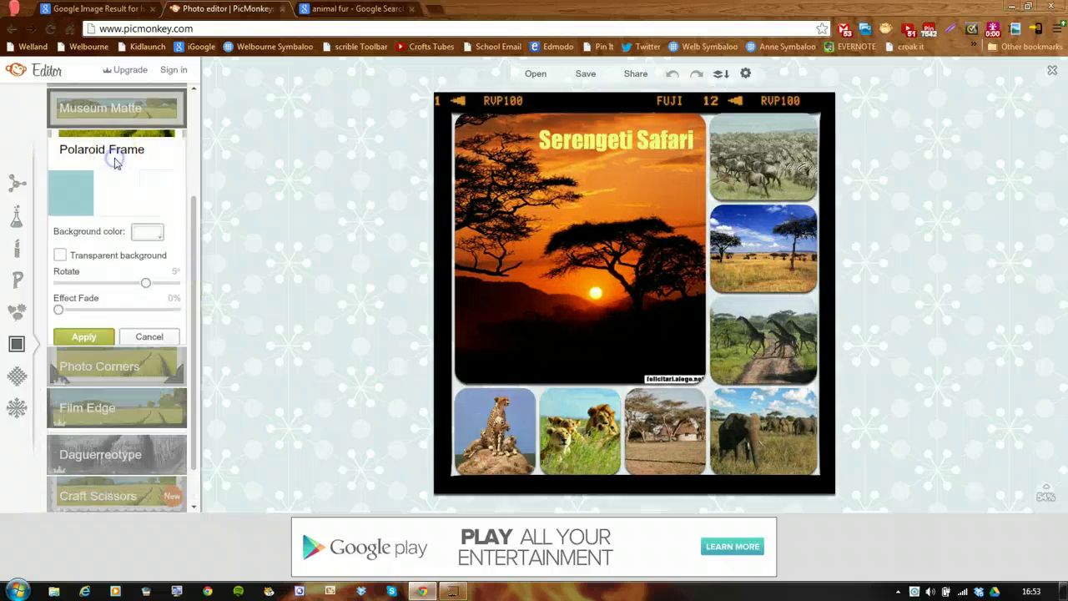
pyautogui.moveTo(195, 250); pyautogui.dragTo(199, 112)
pyautogui.click(129, 137)
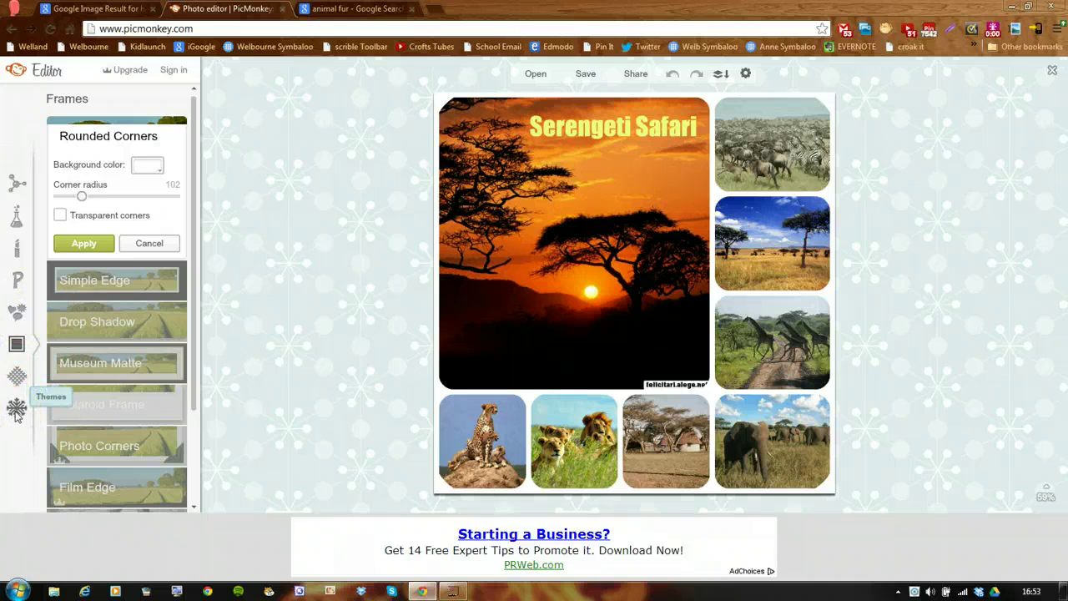
pyautogui.click(17, 409)
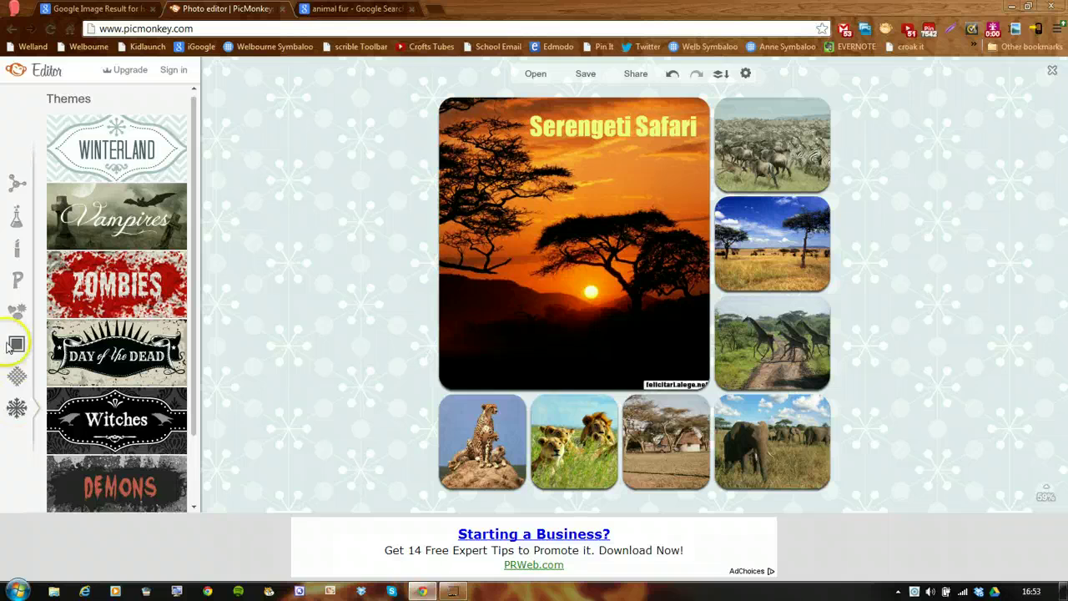
pyautogui.click(19, 248)
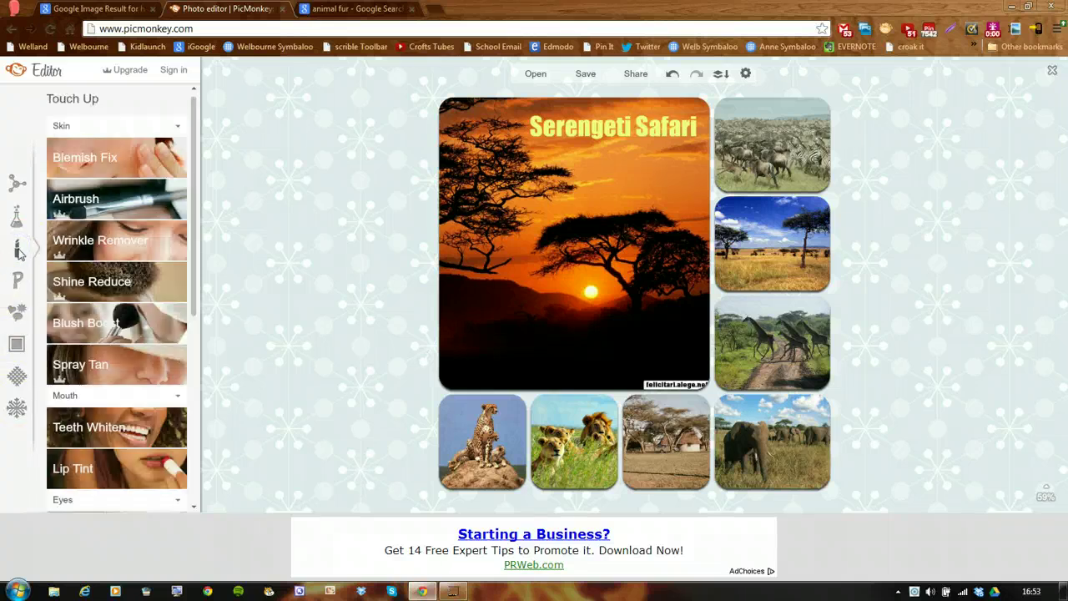
pyautogui.click(16, 220)
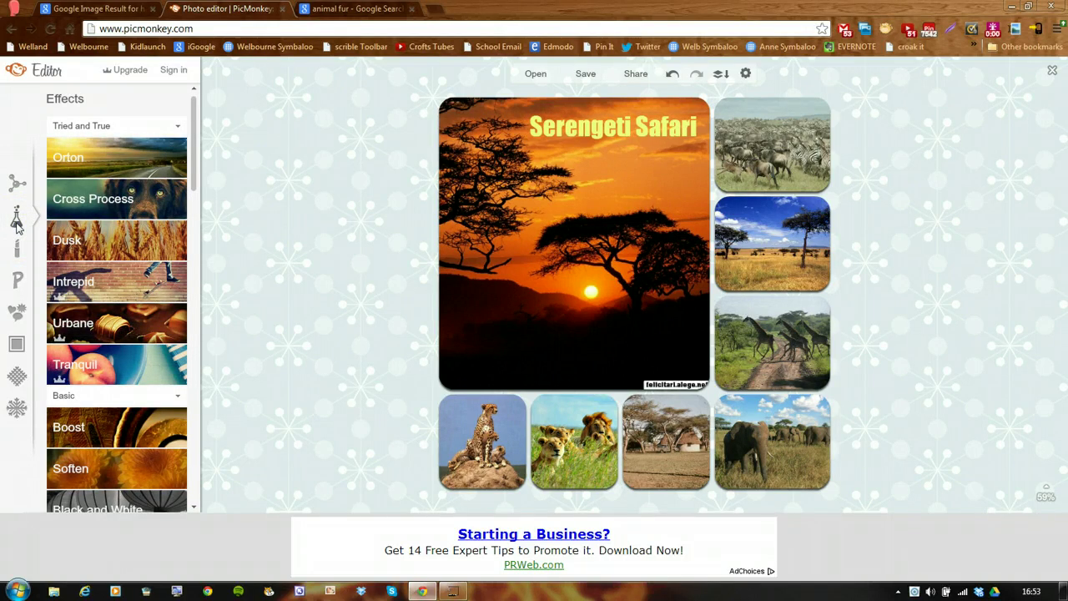
pyautogui.click(17, 185)
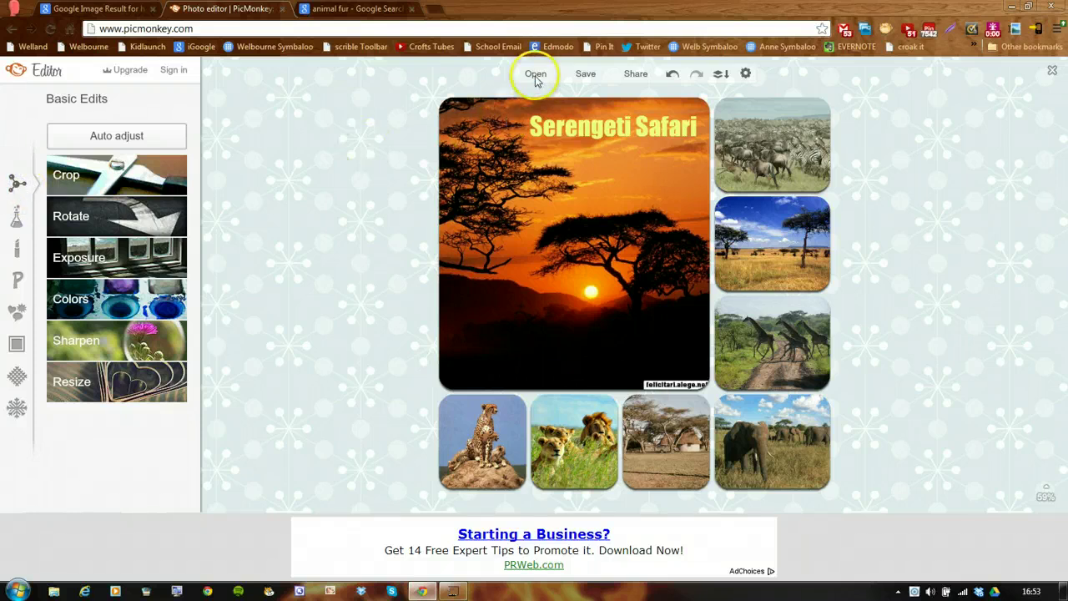
# Step: Save the titled collage as serengeti collage.png in the serengeti 2 folder, replacing the existing file
pyautogui.click(585, 75)
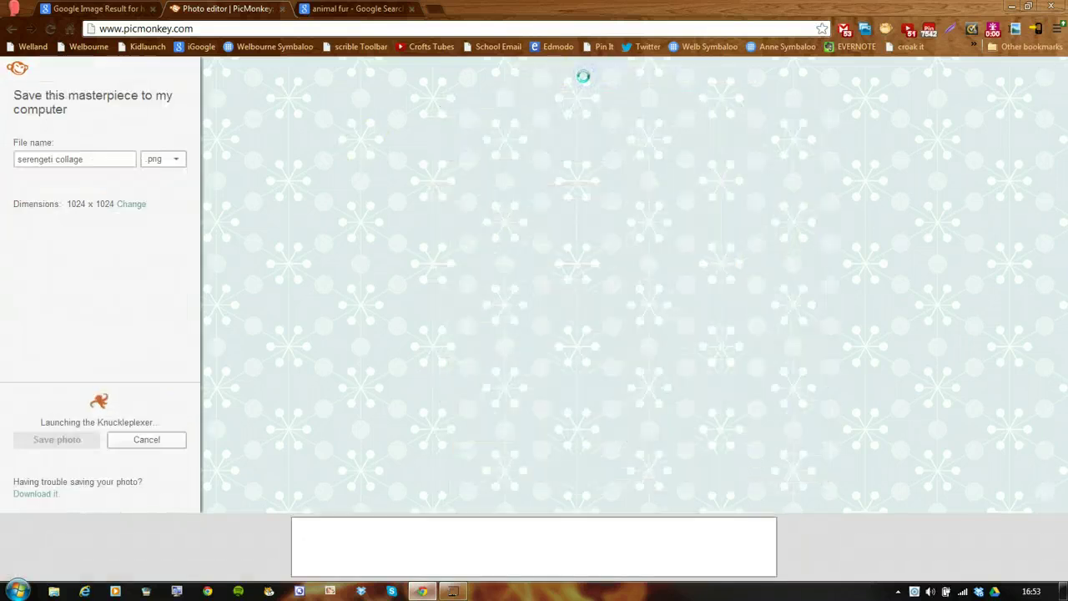
pyautogui.click(61, 442)
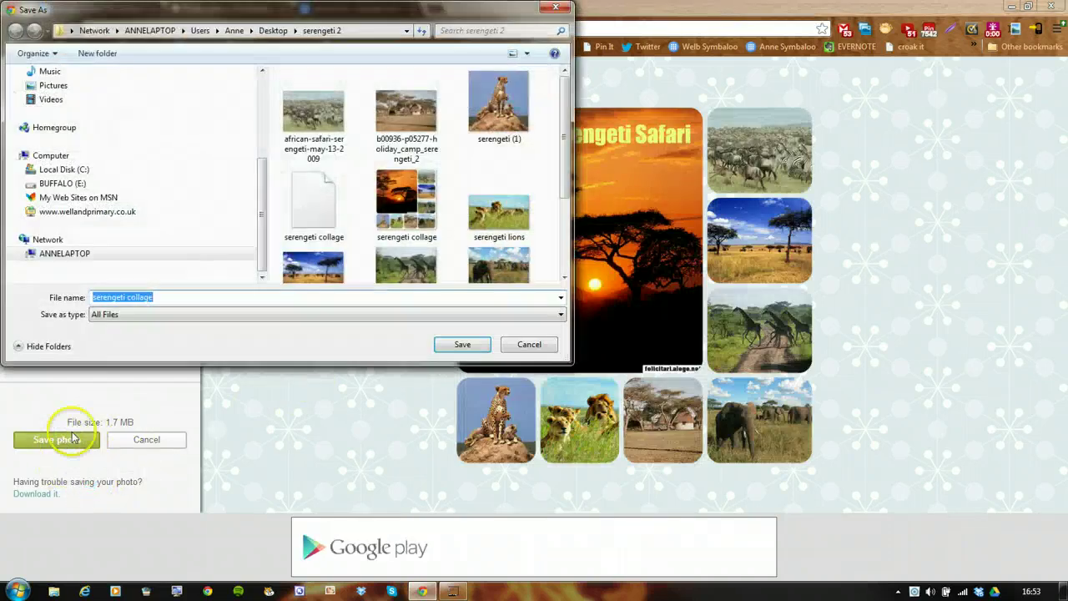
pyautogui.click(459, 345)
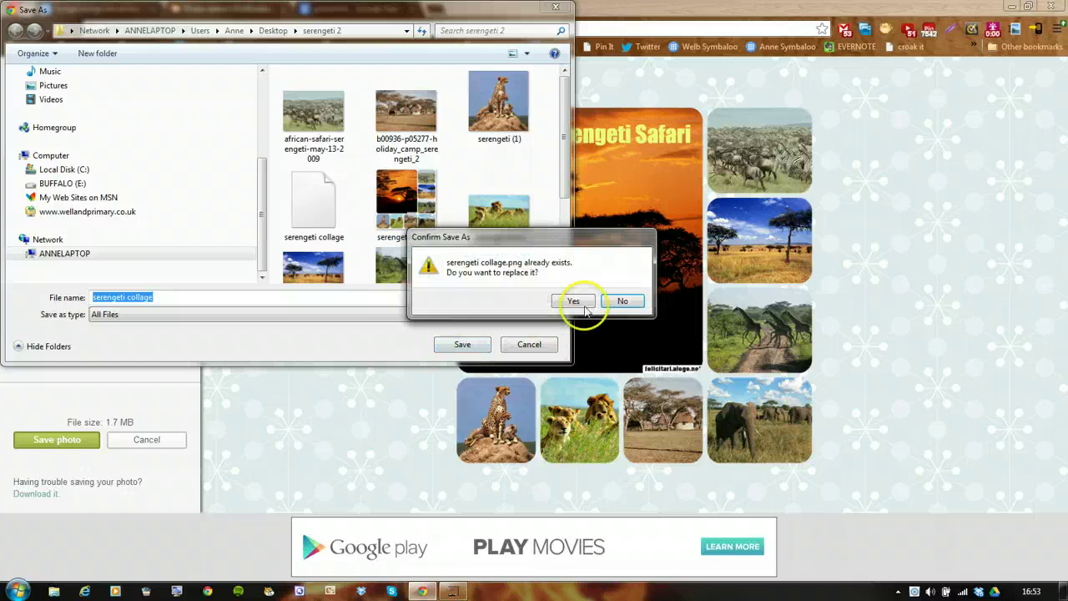
pyautogui.click(577, 302)
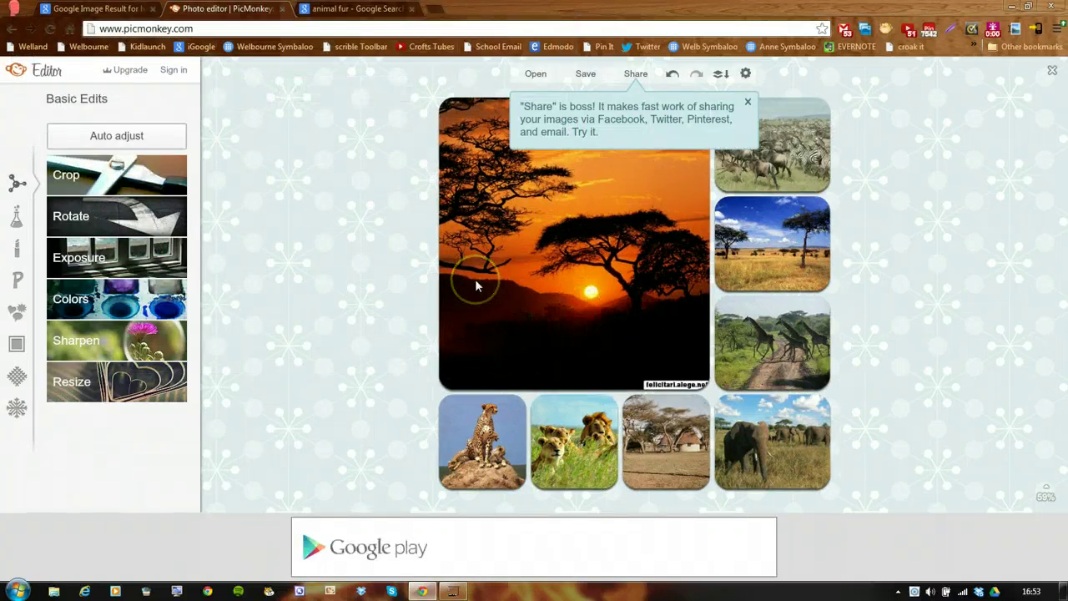
# Step: Switch to Microsoft Office Publisher 2007
pyautogui.click(17, 590)
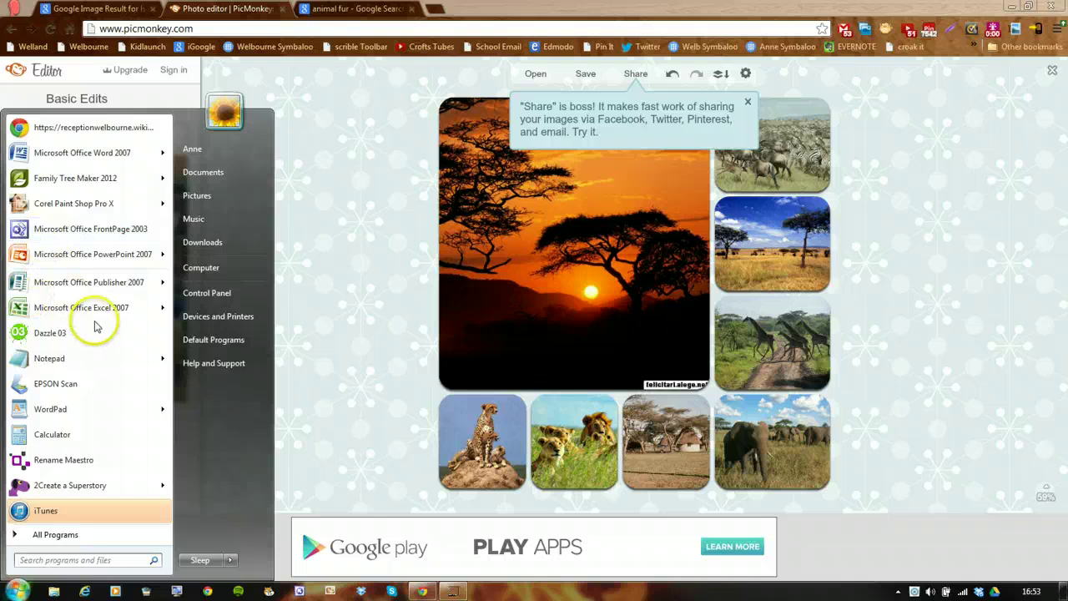
pyautogui.click(93, 283)
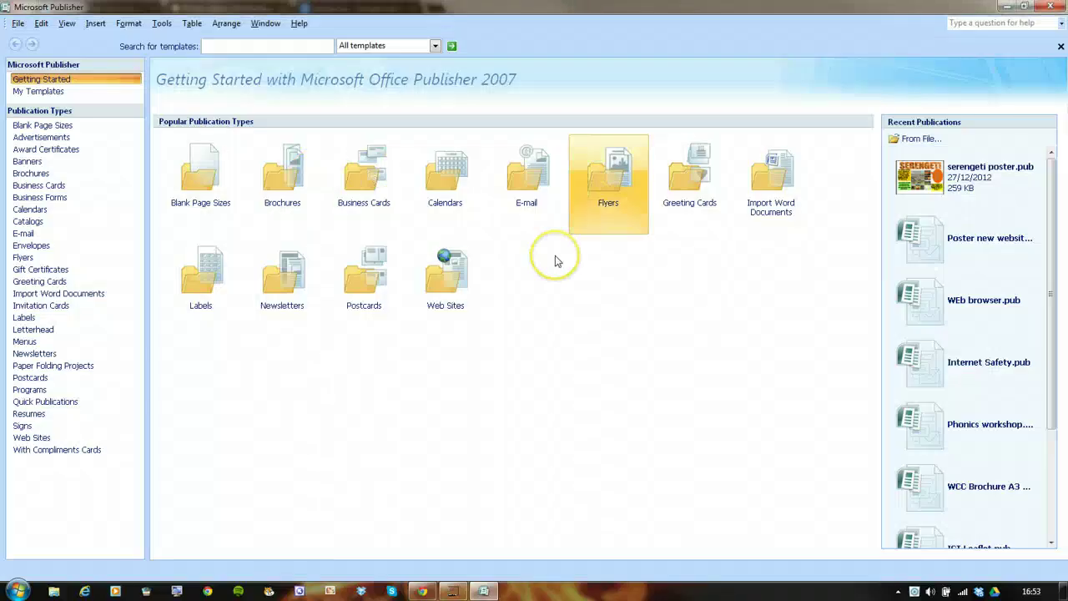
# Step: Create a new blank publication with the A4 (Landscape) page size, 29.7 x 21cm
pyautogui.click(71, 138)
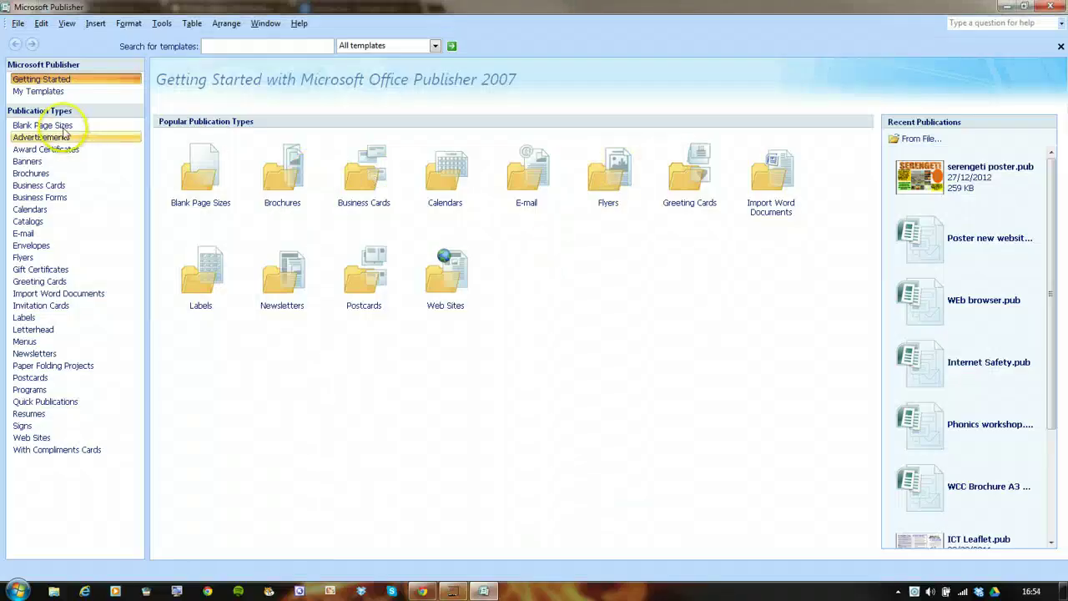
pyautogui.click(50, 126)
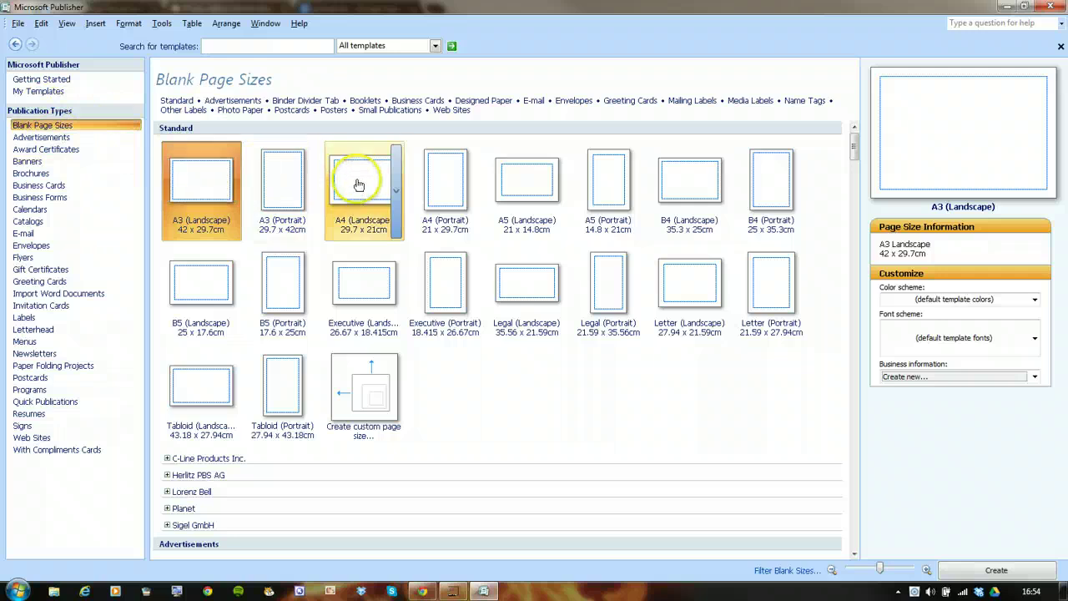
pyautogui.click(358, 179)
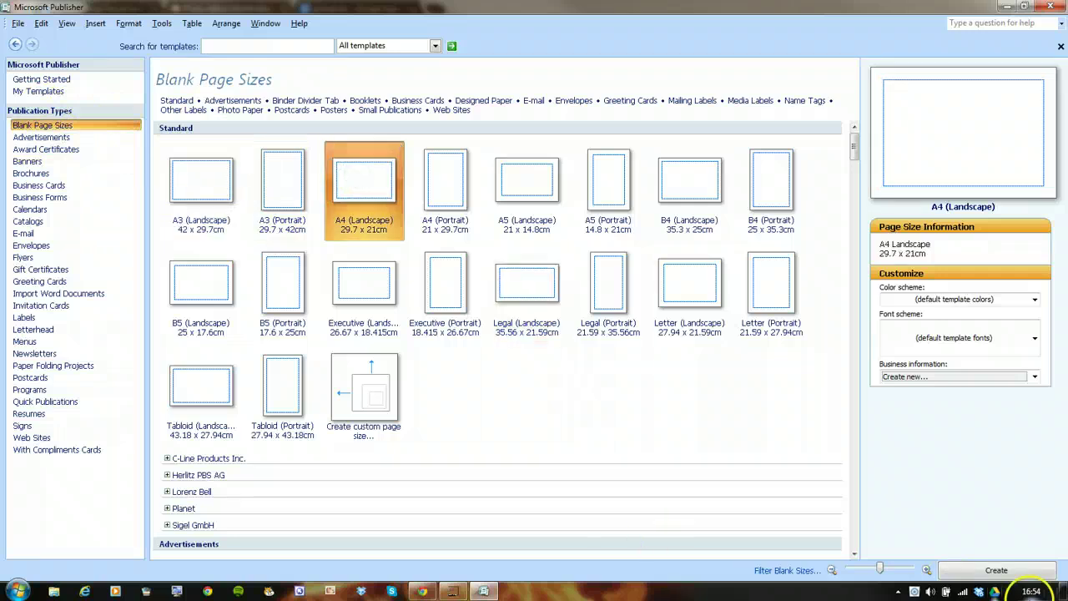
pyautogui.click(1001, 572)
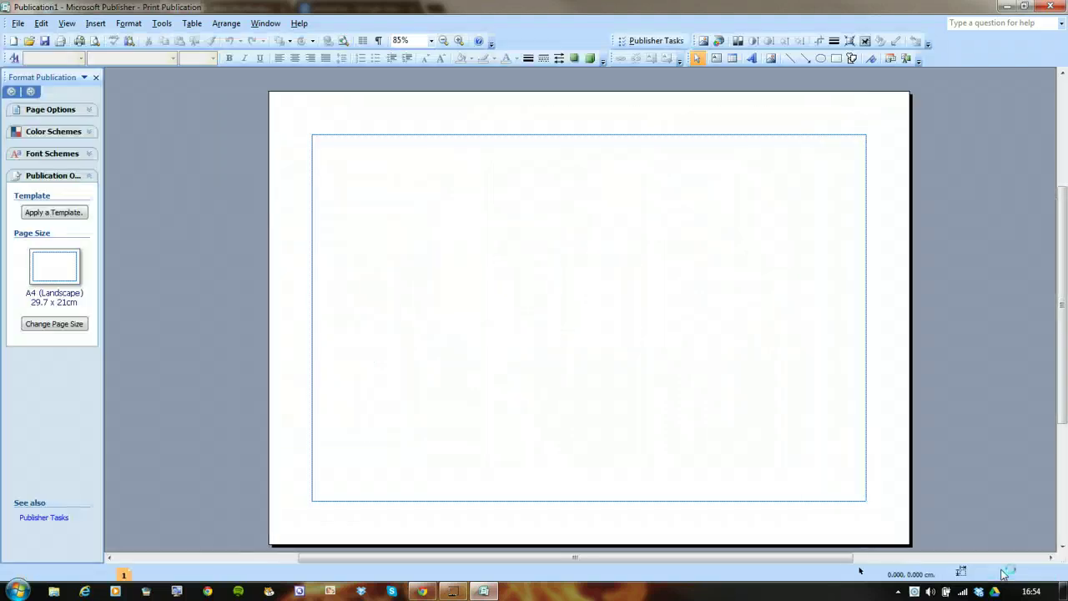
pyautogui.click(473, 260)
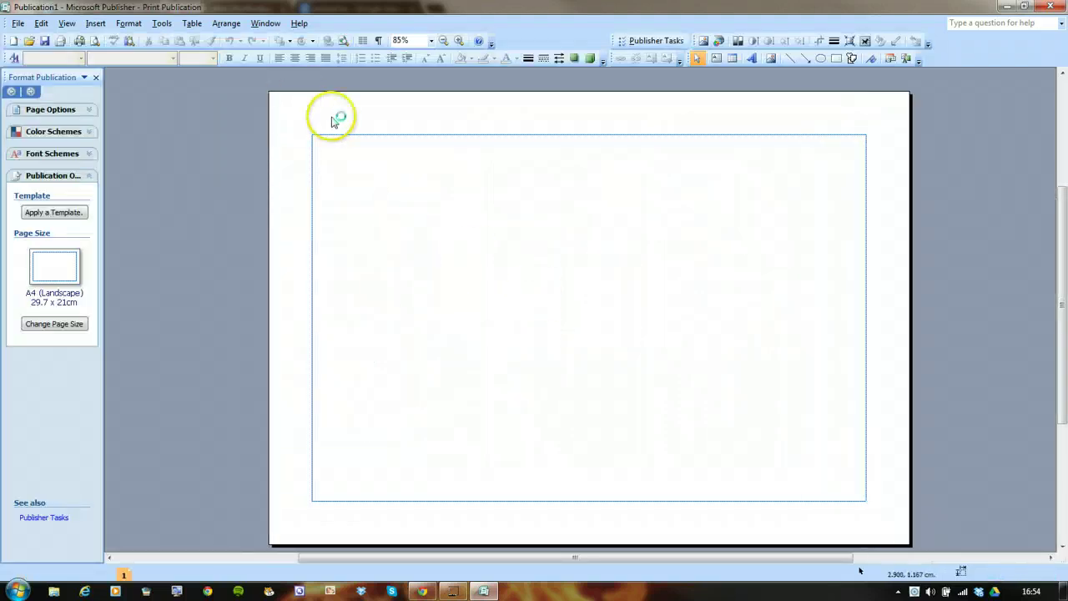
# Step: Set the page's left, right, top and bottom margin guides to 1cm each
pyautogui.click(225, 23)
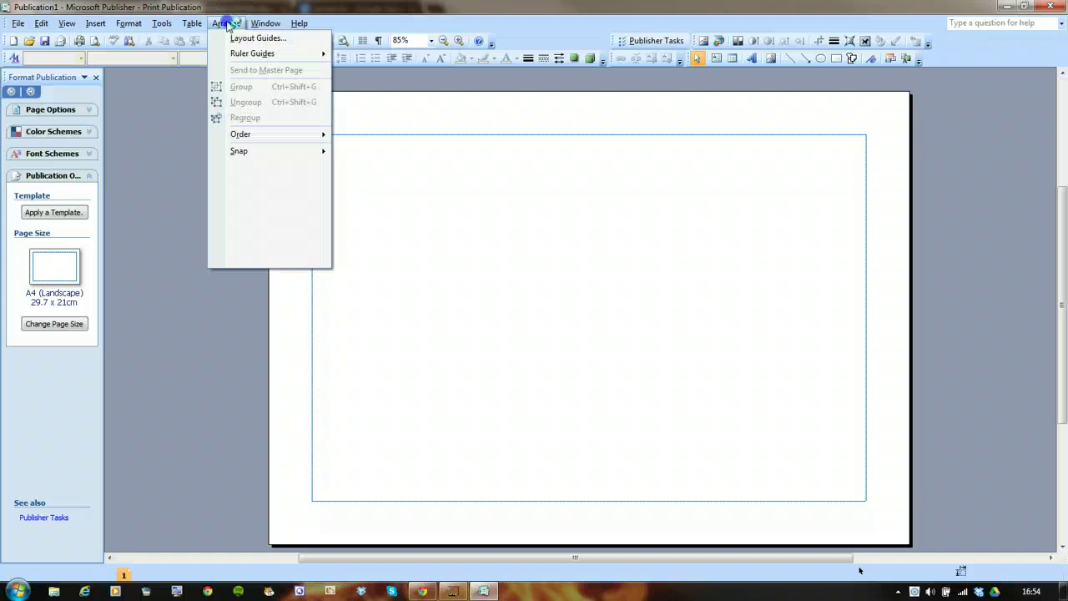
pyautogui.click(273, 39)
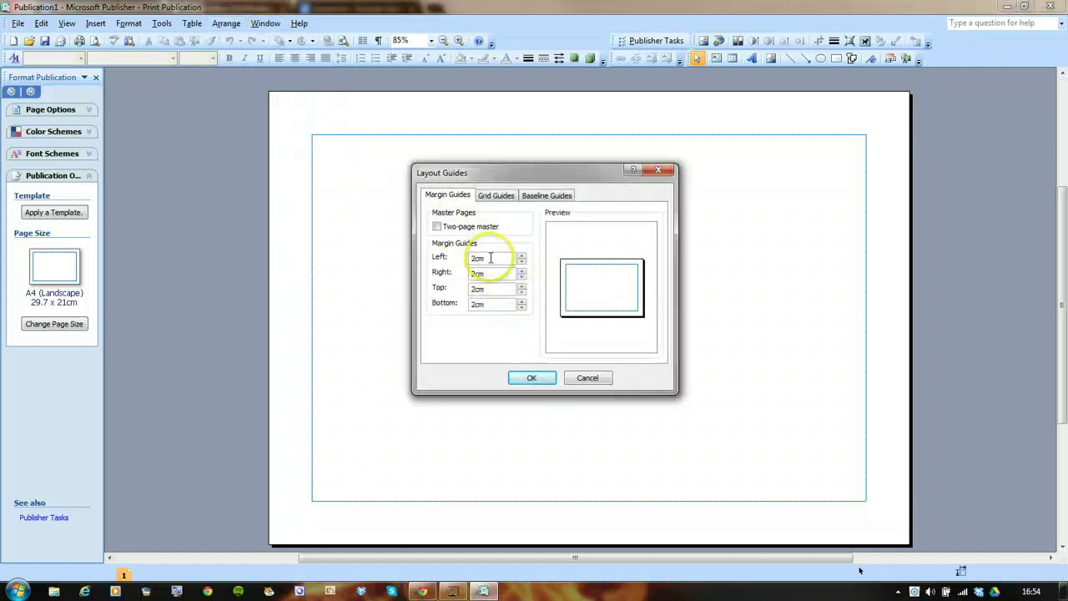
pyautogui.click(522, 264)
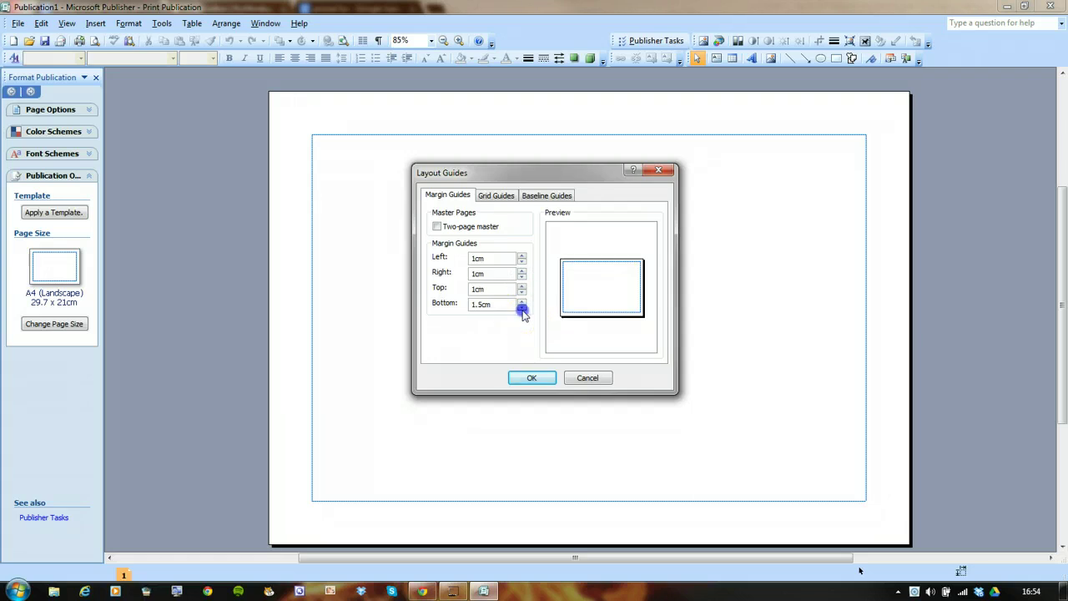
pyautogui.click(537, 384)
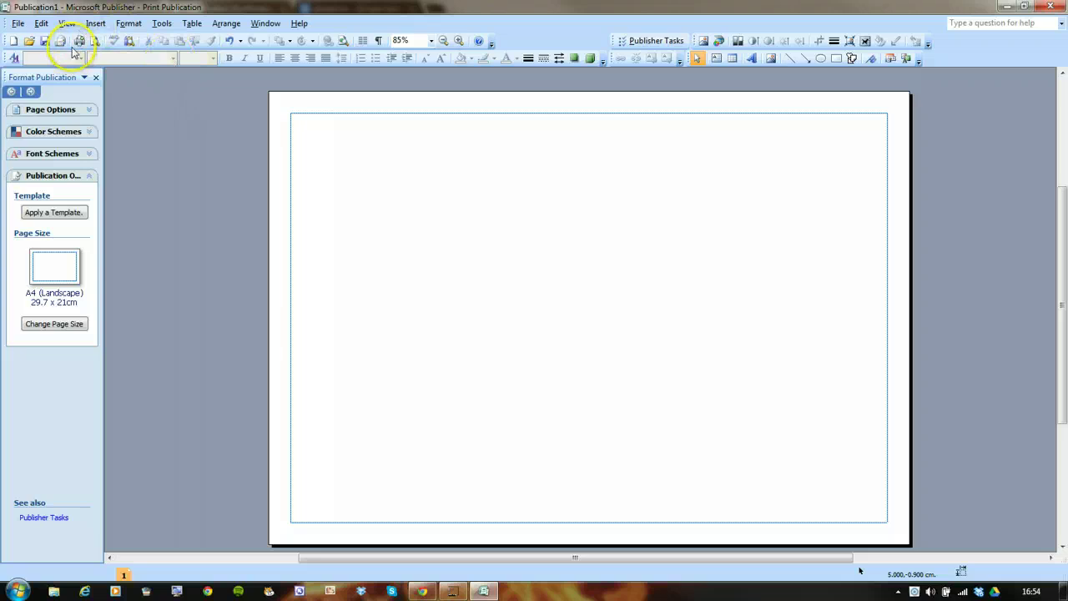
# Step: Insert the serengeti collage picture from the serengeti 2 folder on the Desktop
pyautogui.click(95, 23)
pyautogui.click(177, 195)
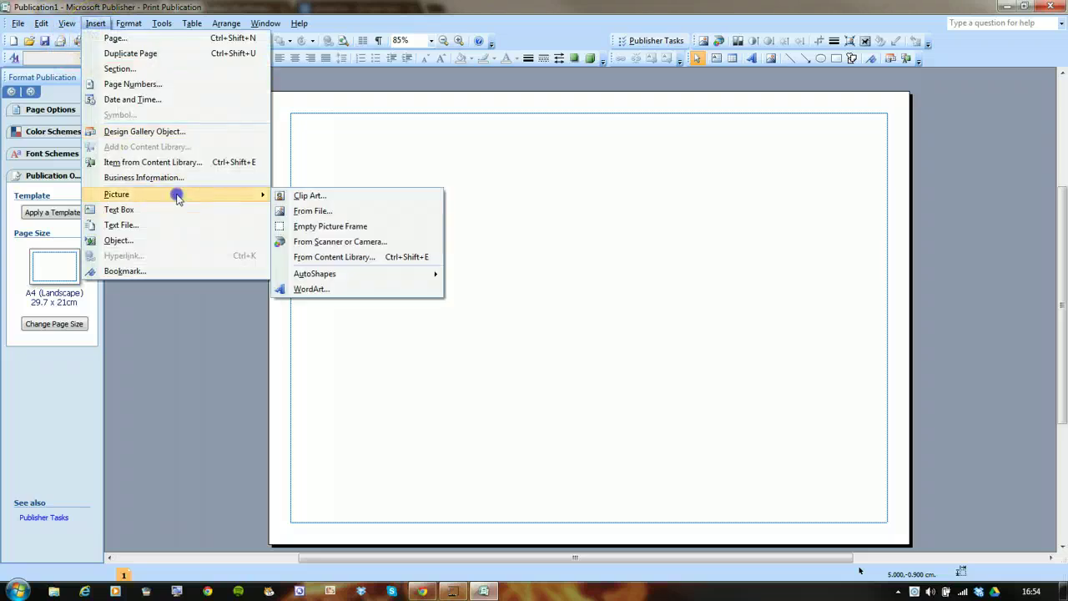
pyautogui.click(331, 211)
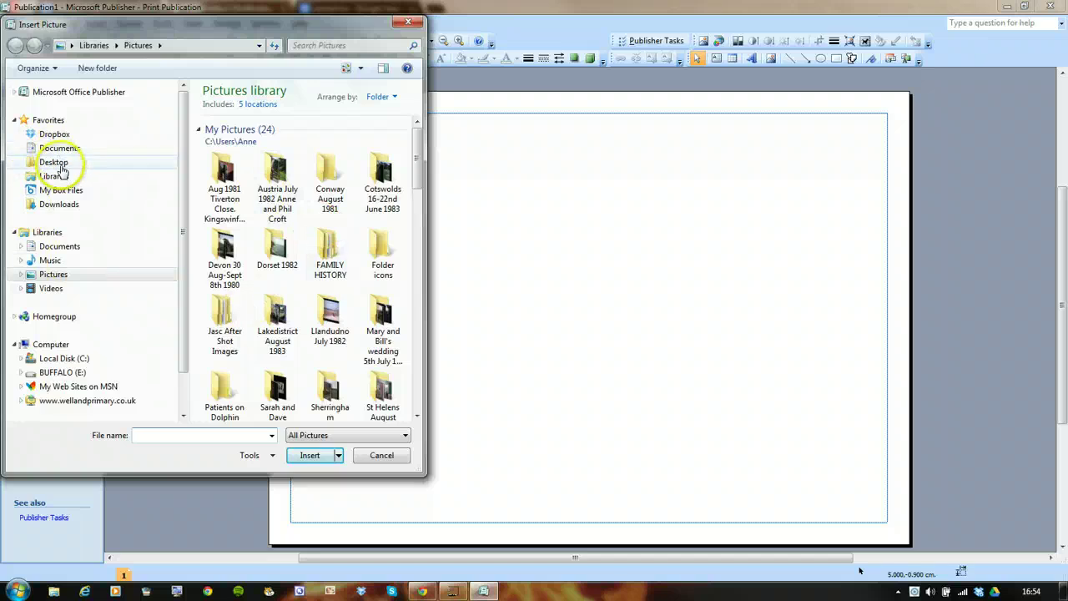
pyautogui.click(53, 163)
pyautogui.moveTo(421, 152); pyautogui.dragTo(443, 211)
pyautogui.doubleClick(341, 162)
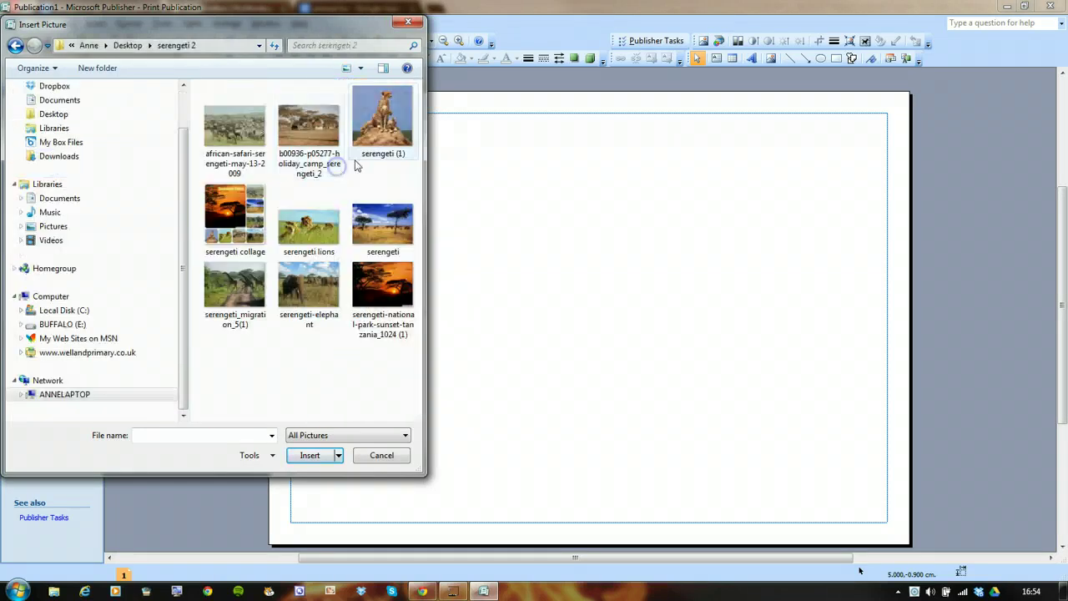
pyautogui.click(236, 204)
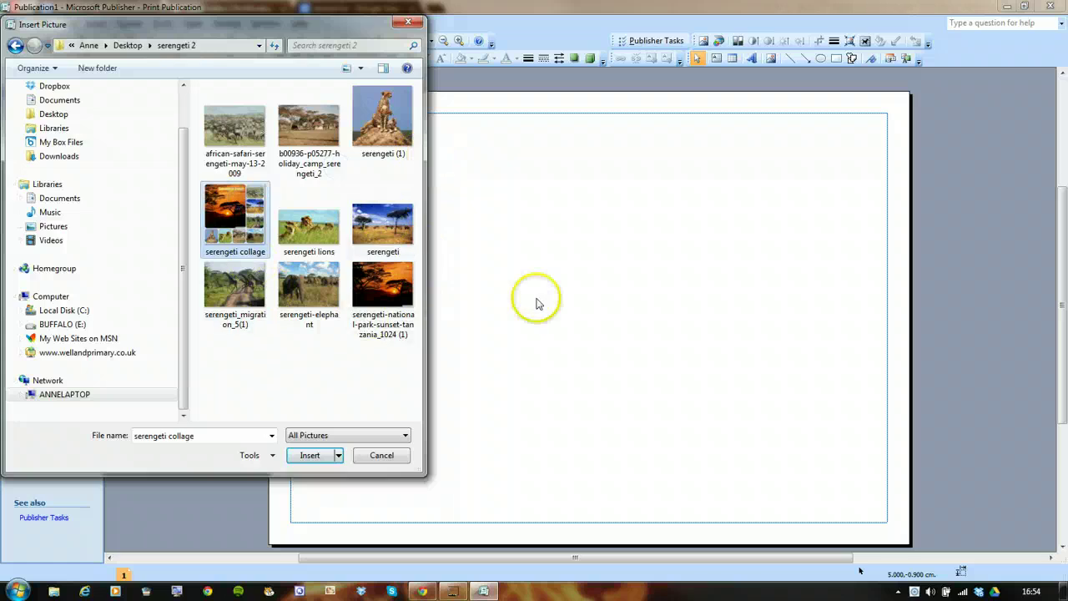
pyautogui.click(309, 455)
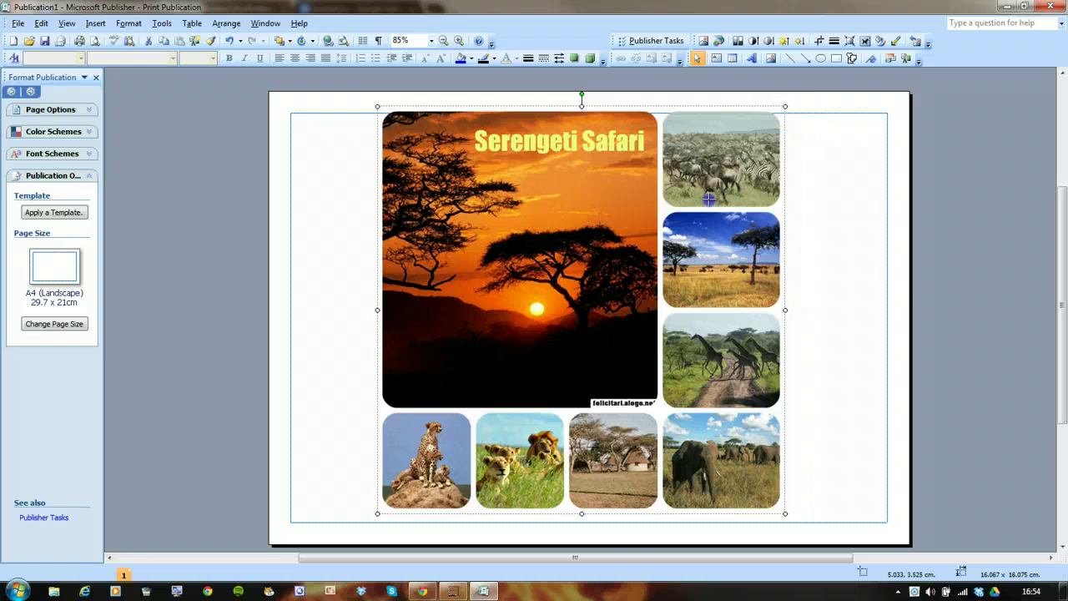
# Step: Shrink the collage to about 15 x 15 cm and center it horizontally in the lower part of the page, leaving room above it
pyautogui.moveTo(699, 197); pyautogui.dragTo(700, 194)
pyautogui.moveTo(633, 311); pyautogui.dragTo(700, 308)
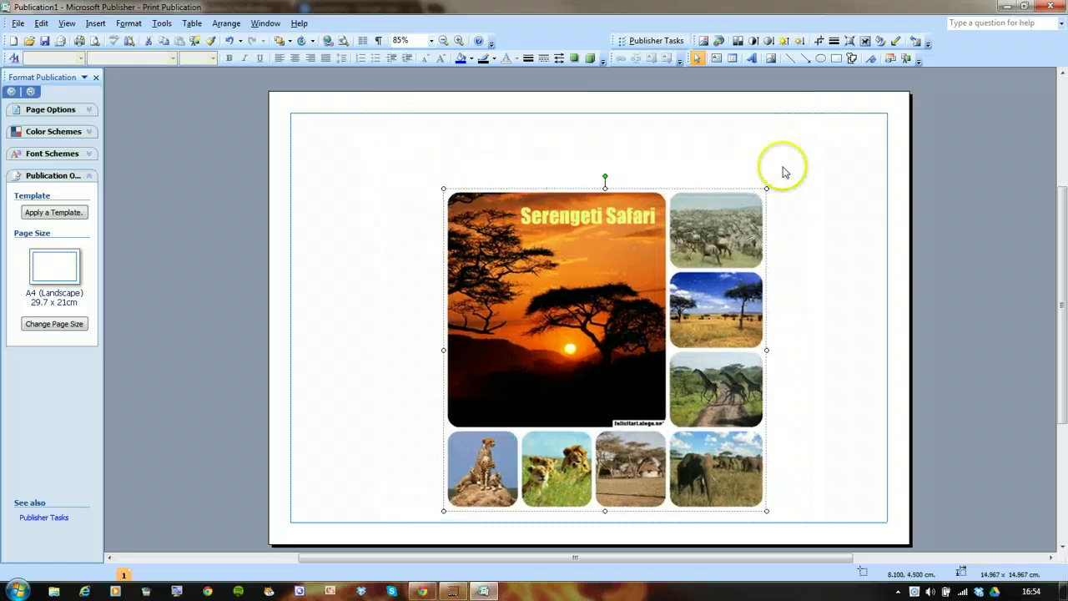
pyautogui.moveTo(616, 341); pyautogui.dragTo(609, 338)
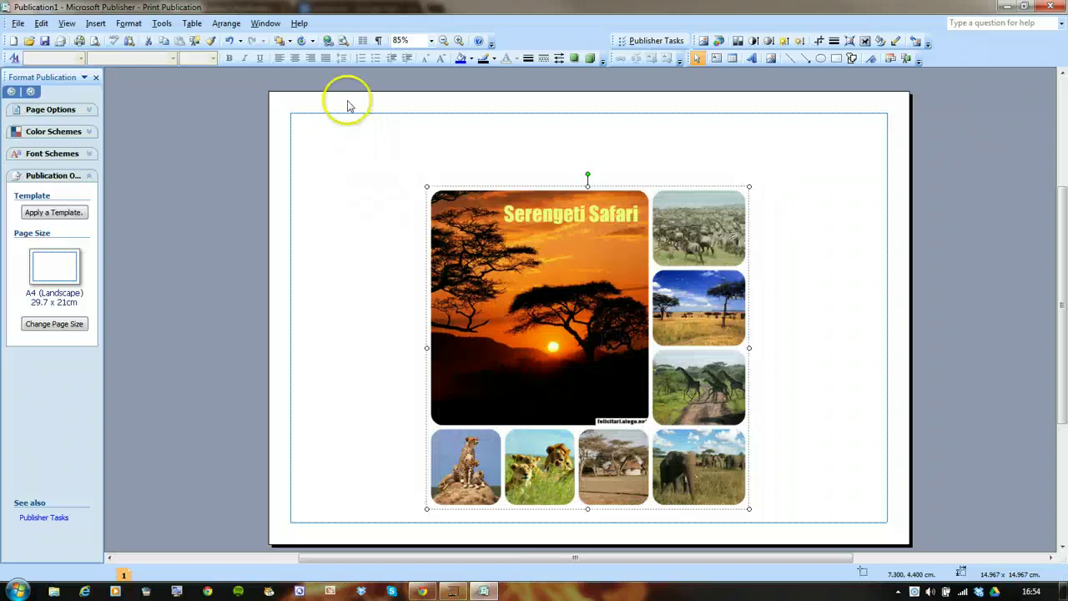
# Step: Start a new WordArt object using the plain outlined style, the first one in the gallery
pyautogui.click(95, 23)
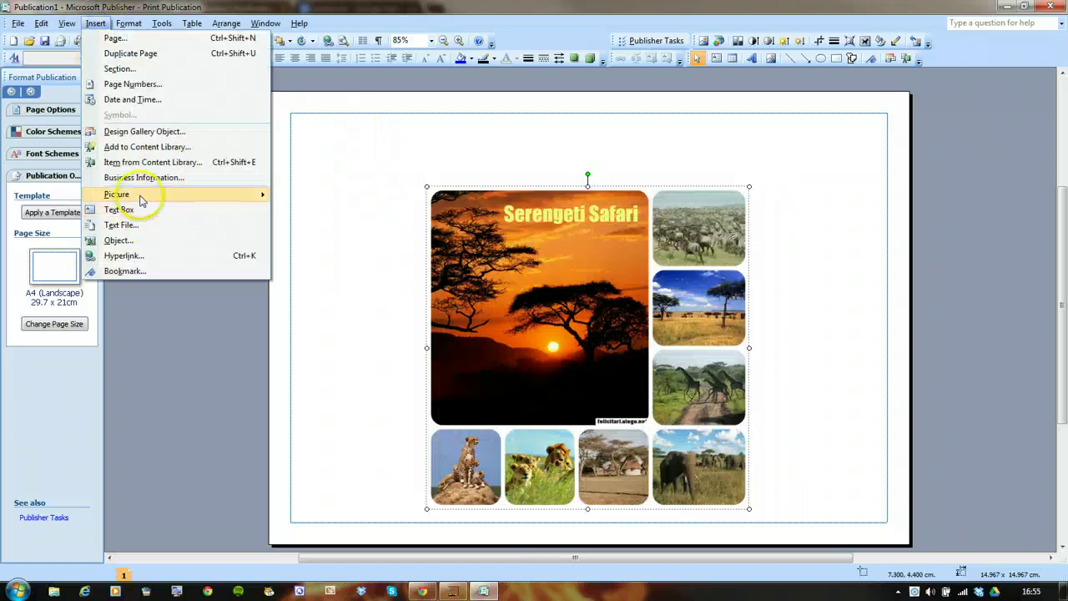
pyautogui.moveTo(141, 199)
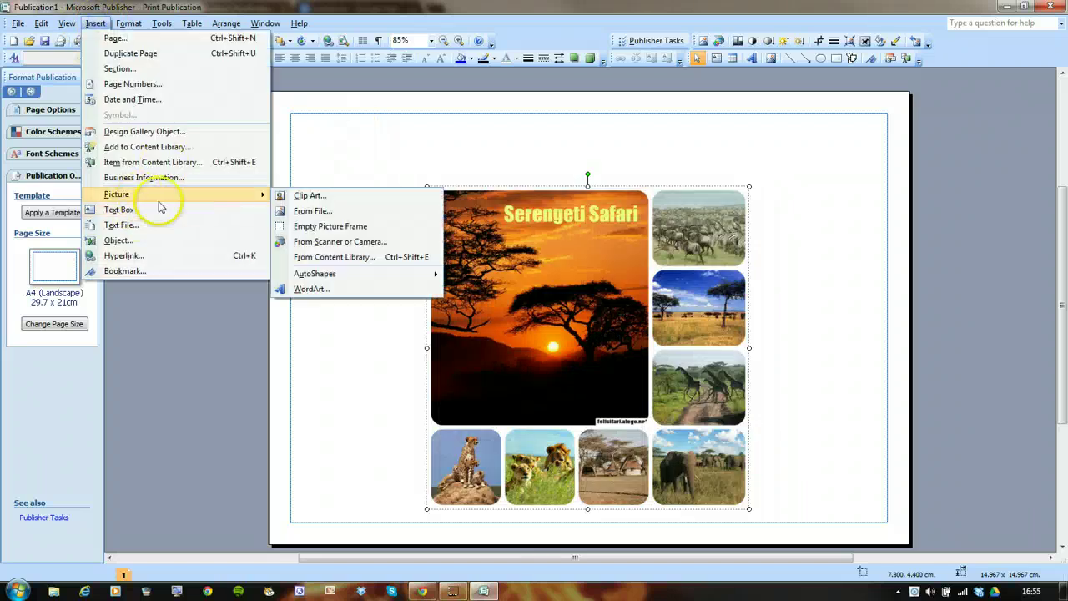
pyautogui.click(331, 291)
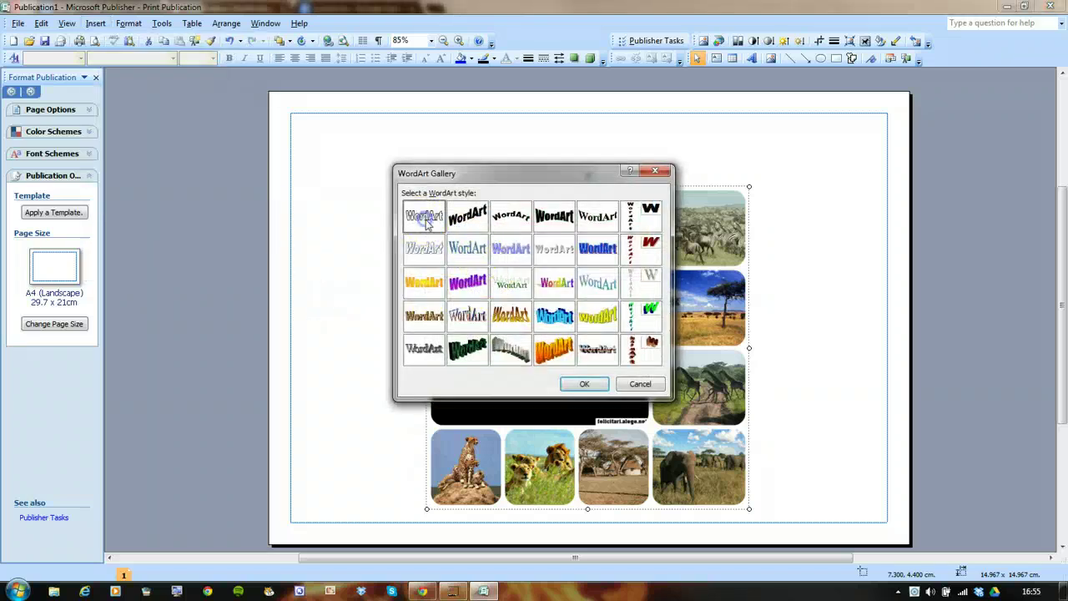
pyautogui.click(584, 384)
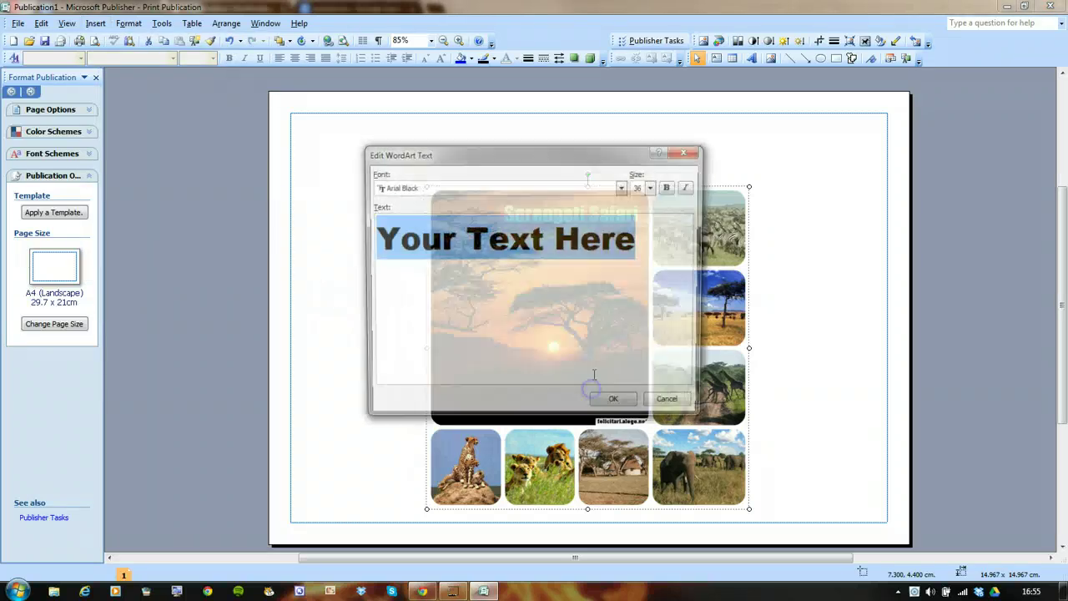
# Step: Set the WordArt font to Impact
pyautogui.click(624, 187)
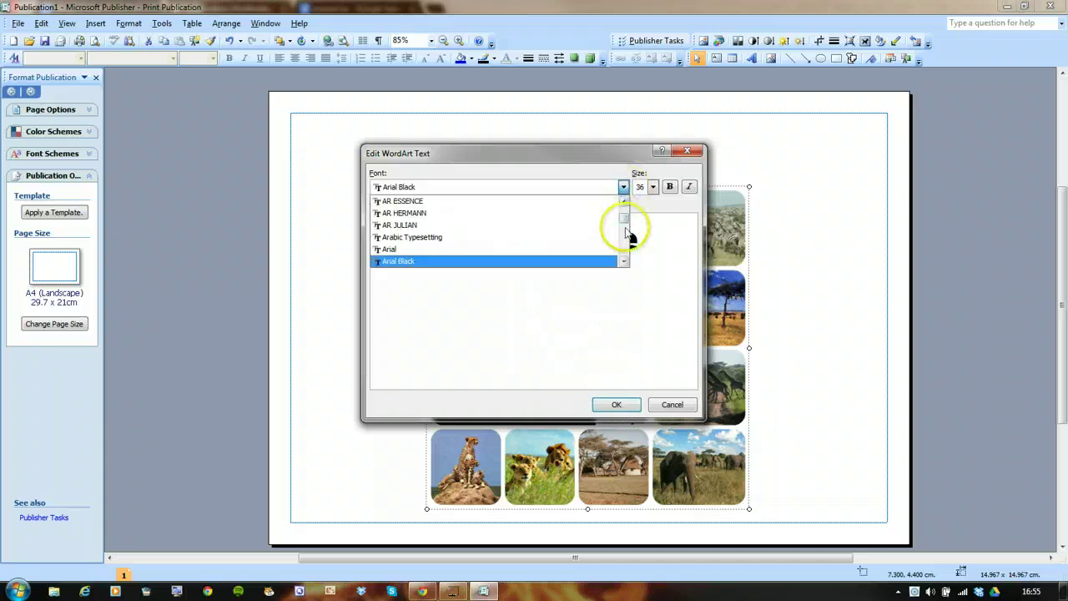
pyautogui.moveTo(624, 221); pyautogui.dragTo(631, 241)
pyautogui.moveTo(624, 203); pyautogui.dragTo(624, 203)
pyautogui.click(623, 201)
pyautogui.click(623, 202)
pyautogui.click(623, 202)
pyautogui.click(623, 201)
pyautogui.click(427, 215)
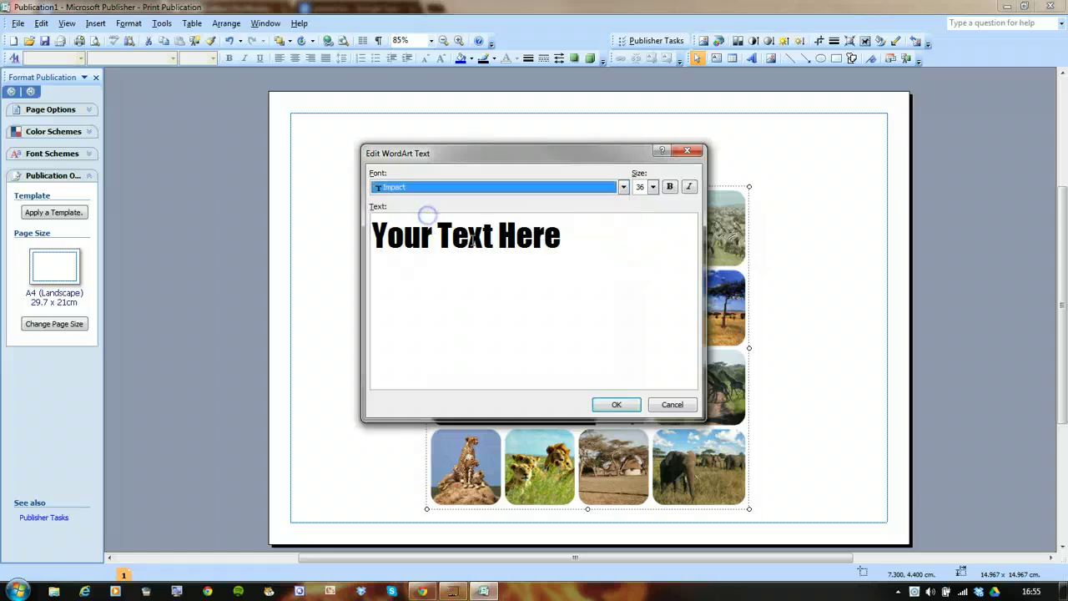
# Step: Replace the WordArt placeholder text with SERENGETI and place it on the page
pyautogui.moveTo(577, 237); pyautogui.dragTo(238, 241)
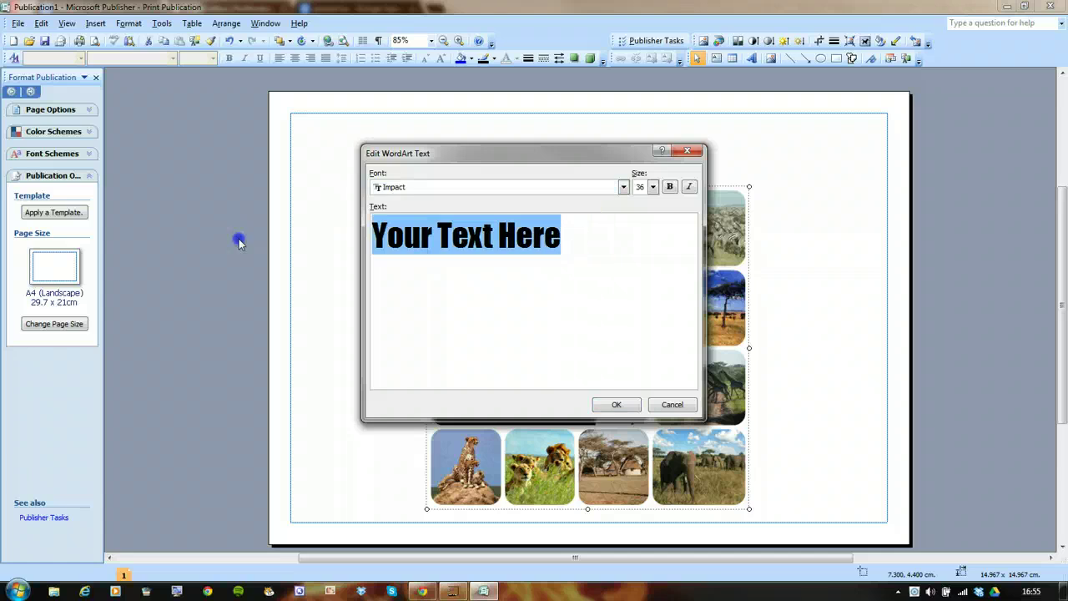
pyautogui.write('S')
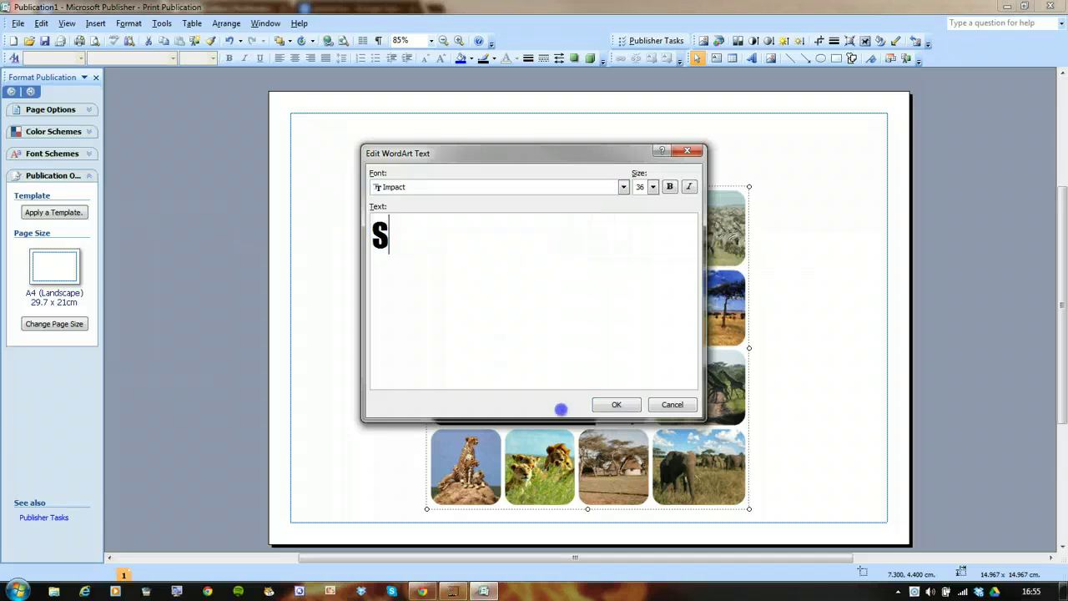
pyautogui.write('ERENGETI')
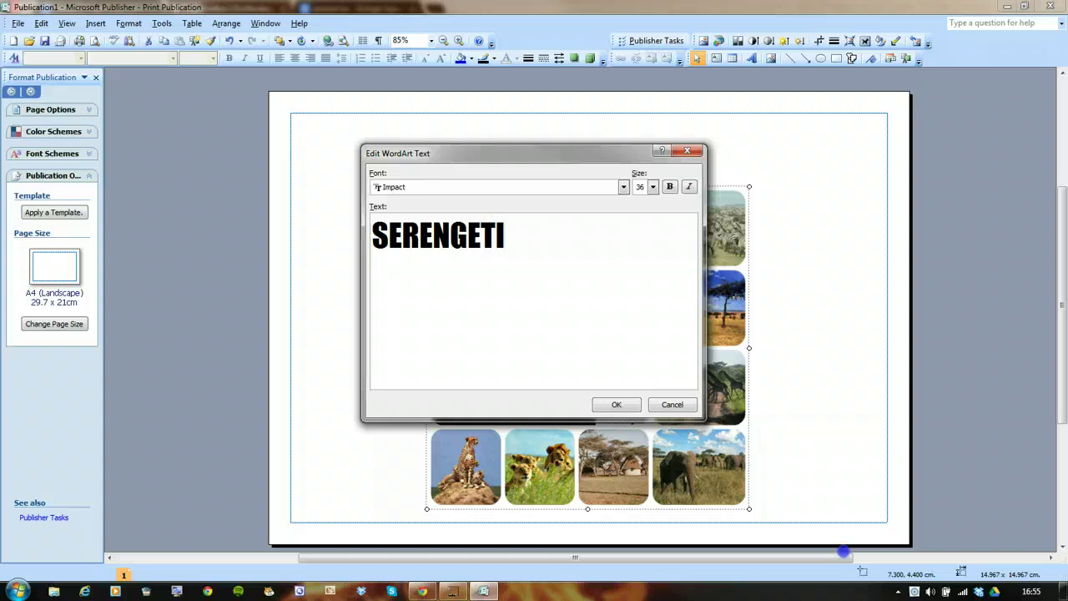
pyautogui.click(617, 403)
# Step: Move the SERENGETI WordArt above the collage and stretch it across the page to about 24.7 x 3.2 cm
pyautogui.moveTo(634, 321); pyautogui.dragTo(495, 277)
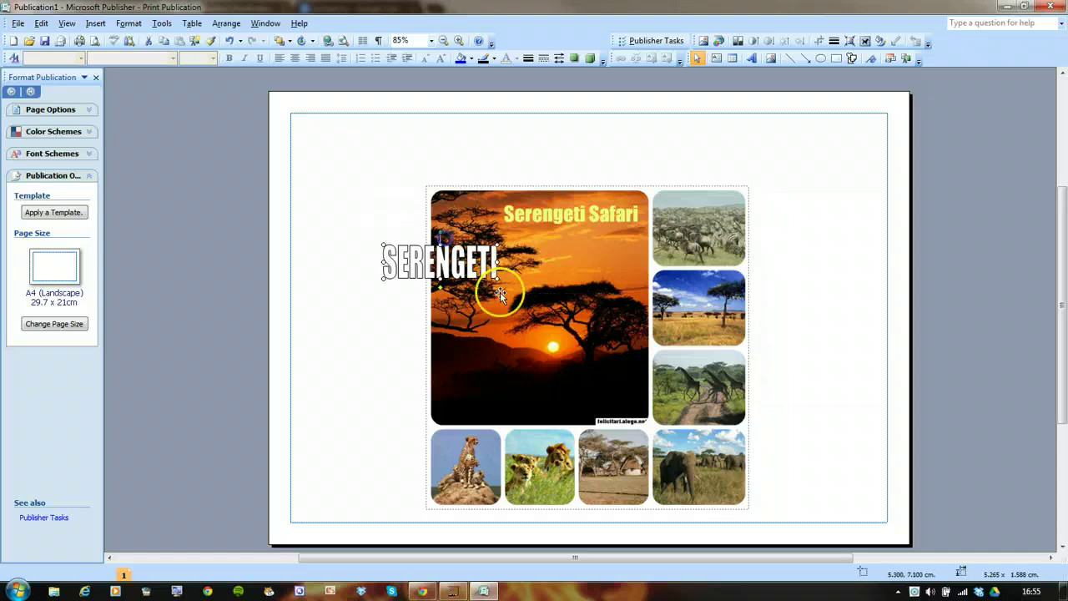
pyautogui.moveTo(329, 149); pyautogui.dragTo(353, 135)
pyautogui.moveTo(415, 151); pyautogui.dragTo(424, 151)
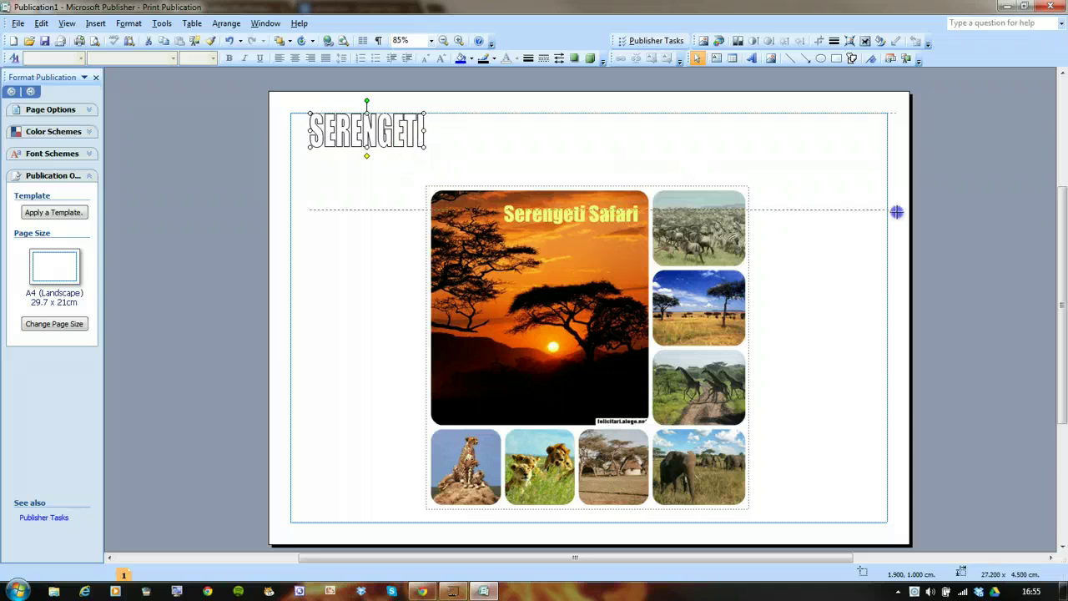
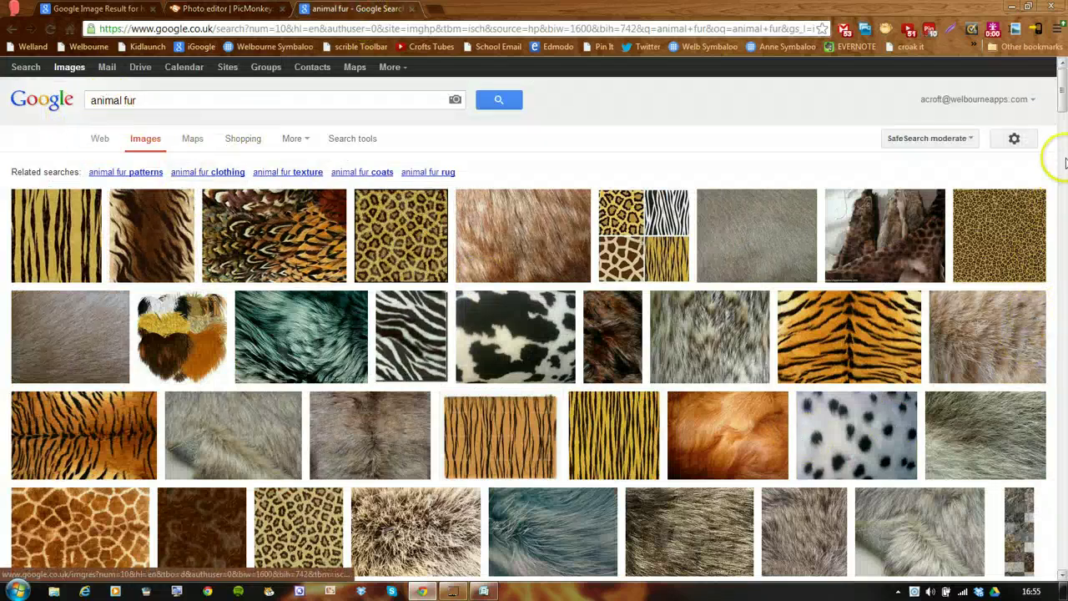
# Step: Save the giraffe-patterned fur texture page from the animal fur image results to the Desktop as Webpage, Complete, and switch back to Publisher
pyautogui.moveTo(1059, 96)
pyautogui.mouseDown()
pyautogui.moveTo(1063, 156)
pyautogui.moveTo(1061, 112)
pyautogui.mouseUp()
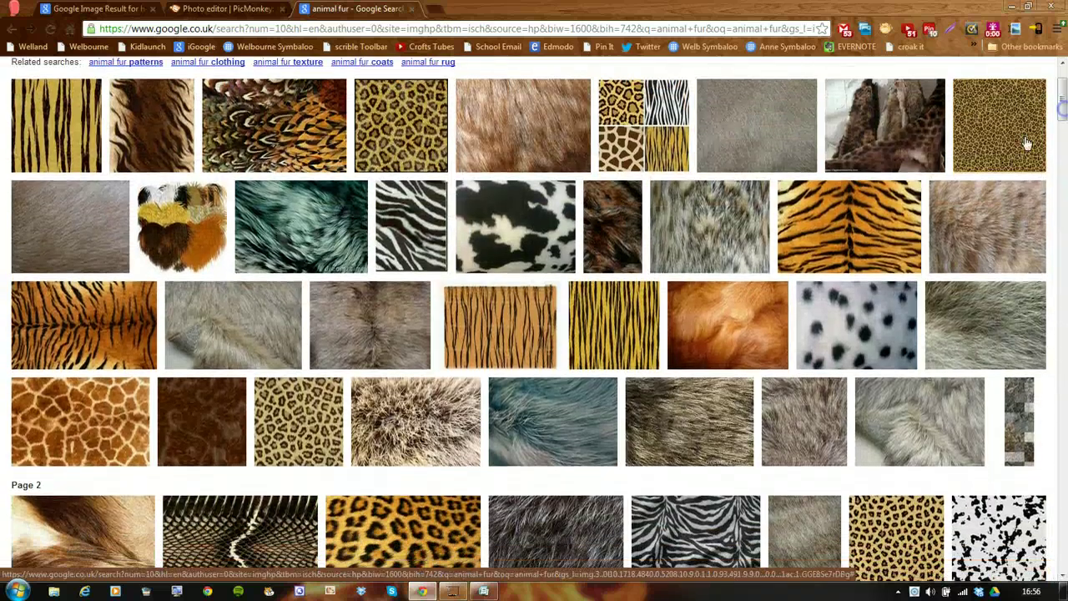
pyautogui.click(75, 427)
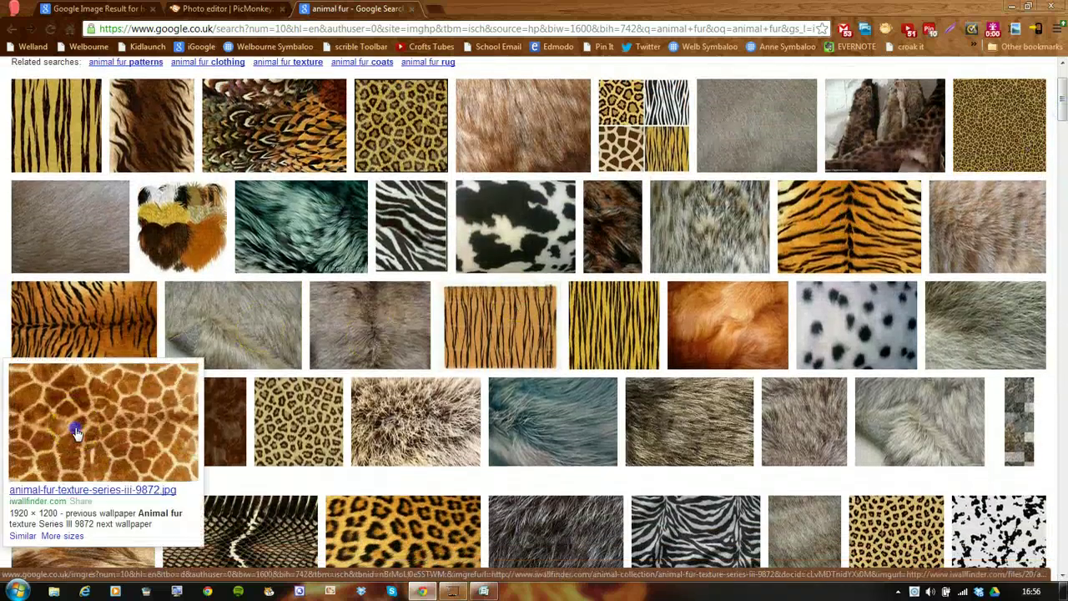
pyautogui.rightClick(412, 269)
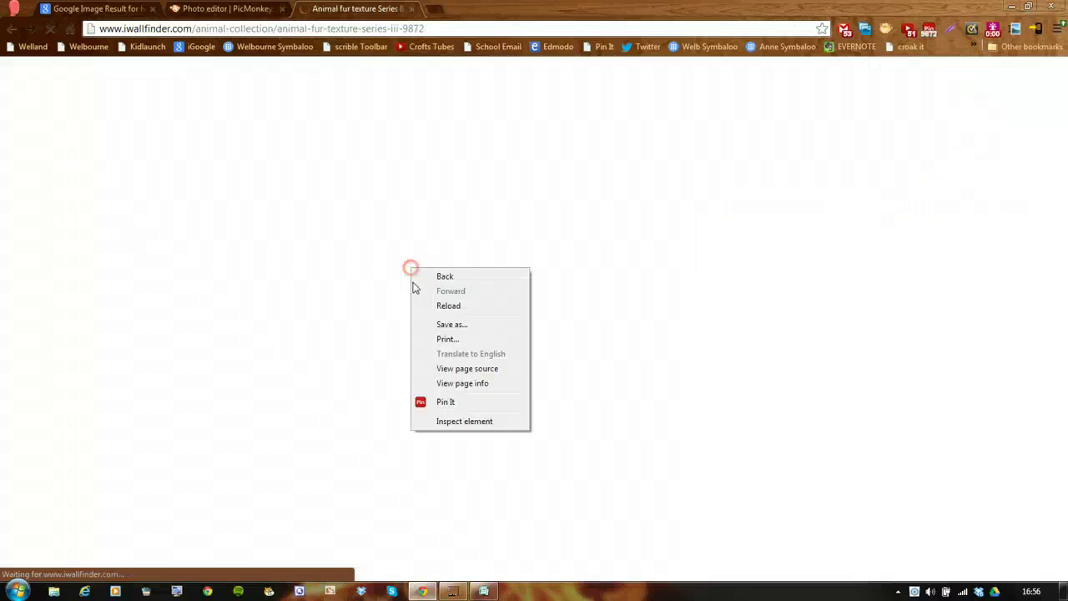
pyautogui.click(474, 324)
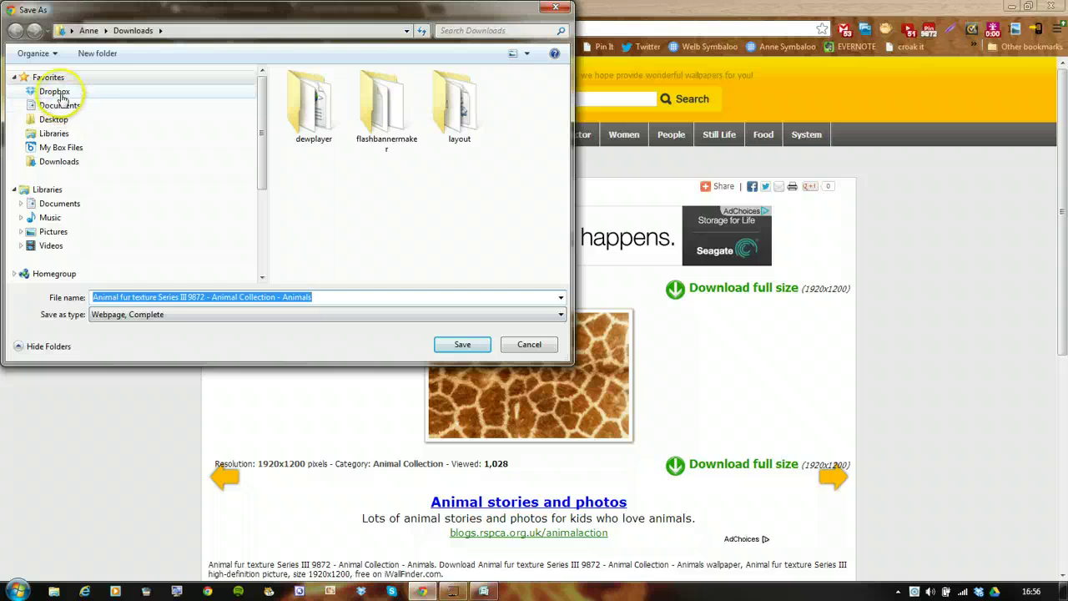
pyautogui.click(57, 119)
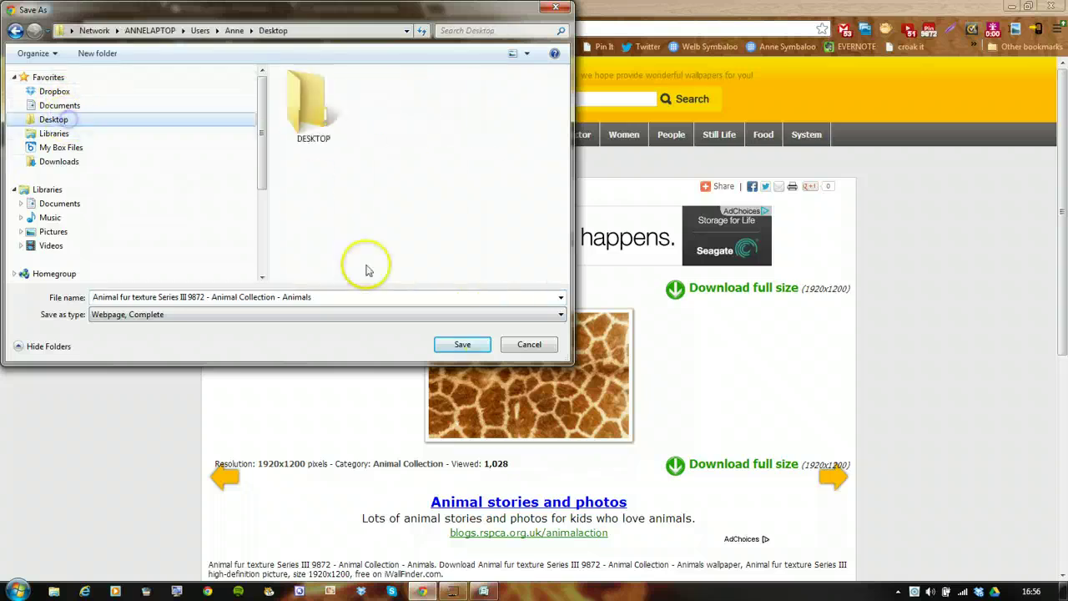
pyautogui.click(470, 351)
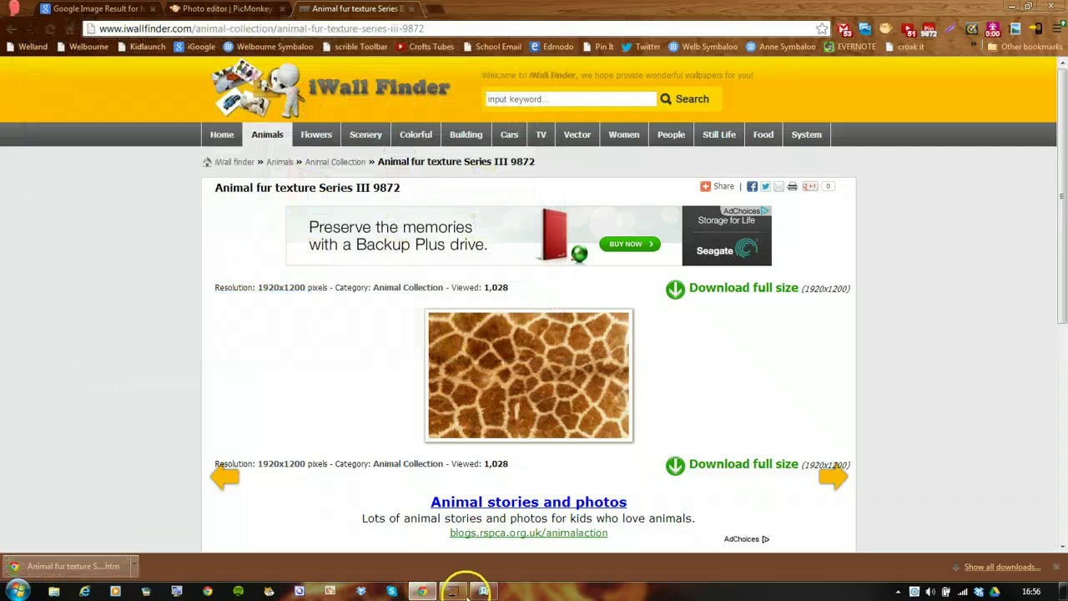
pyautogui.click(489, 592)
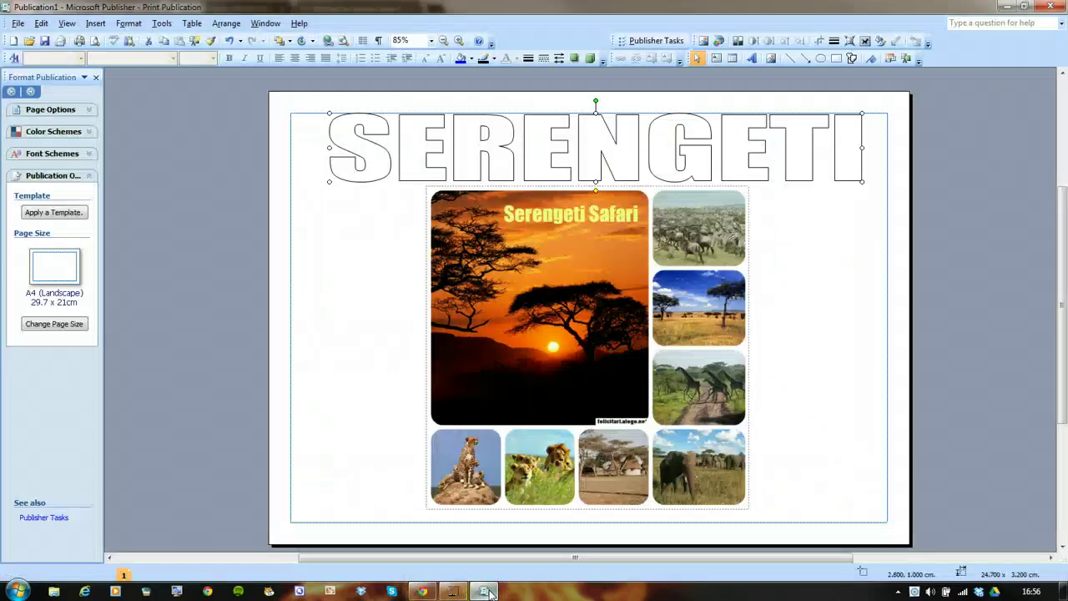
# Step: Start choosing a picture fill for the SERENGETI WordArt and browse the Pictures library to its Desktop location
pyautogui.click(505, 174)
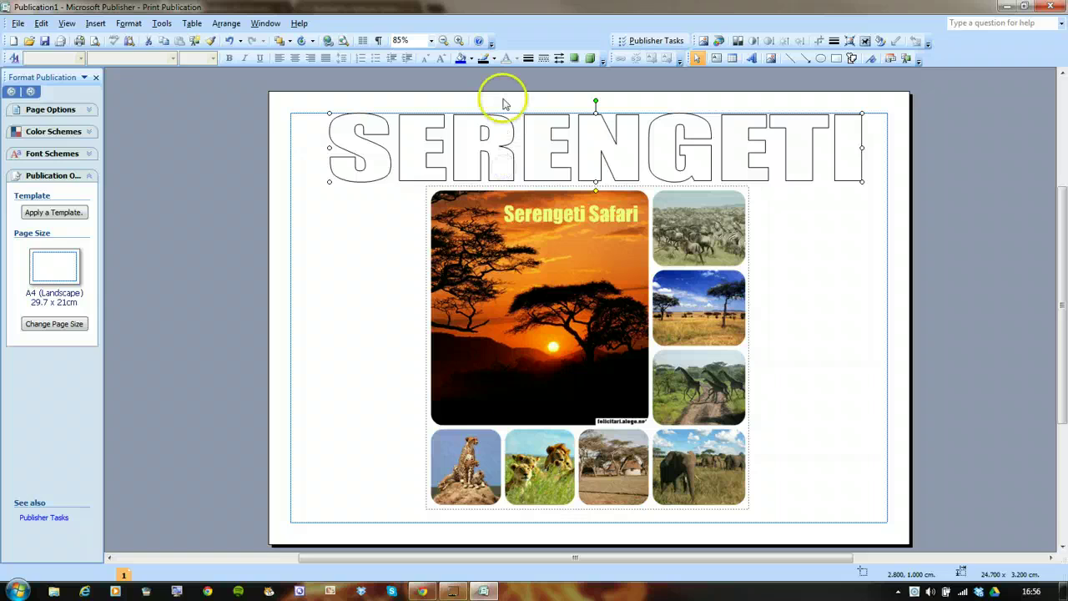
pyautogui.click(471, 60)
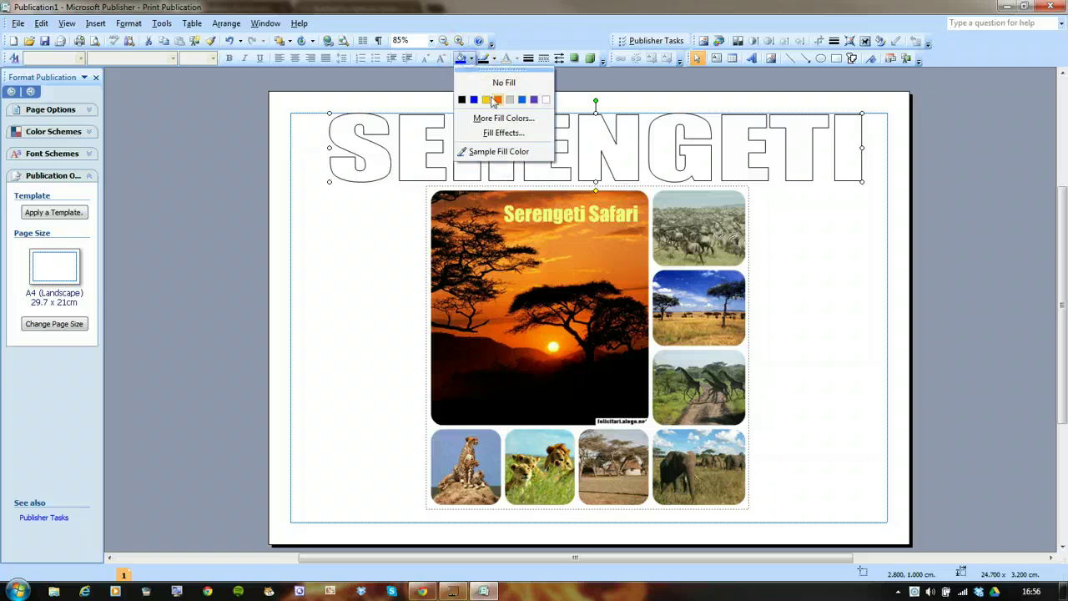
pyautogui.click(510, 134)
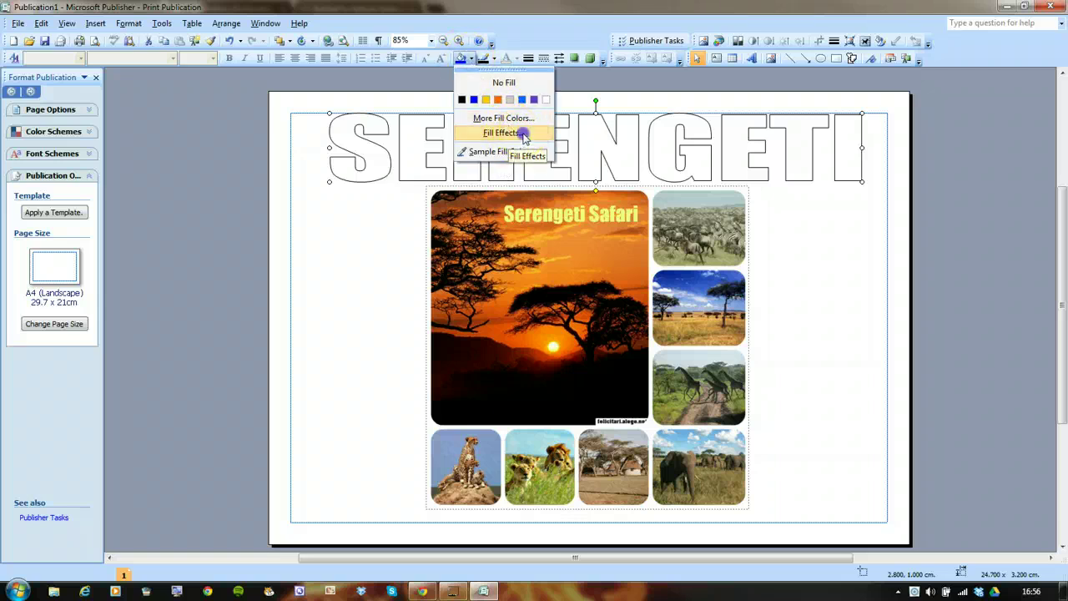
pyautogui.click(541, 161)
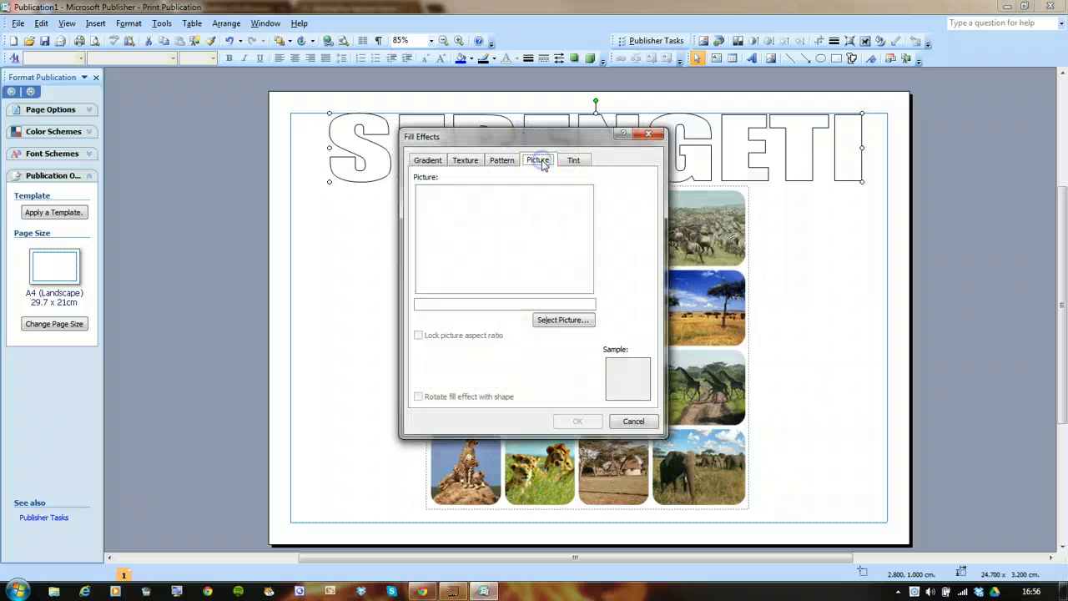
pyautogui.click(576, 322)
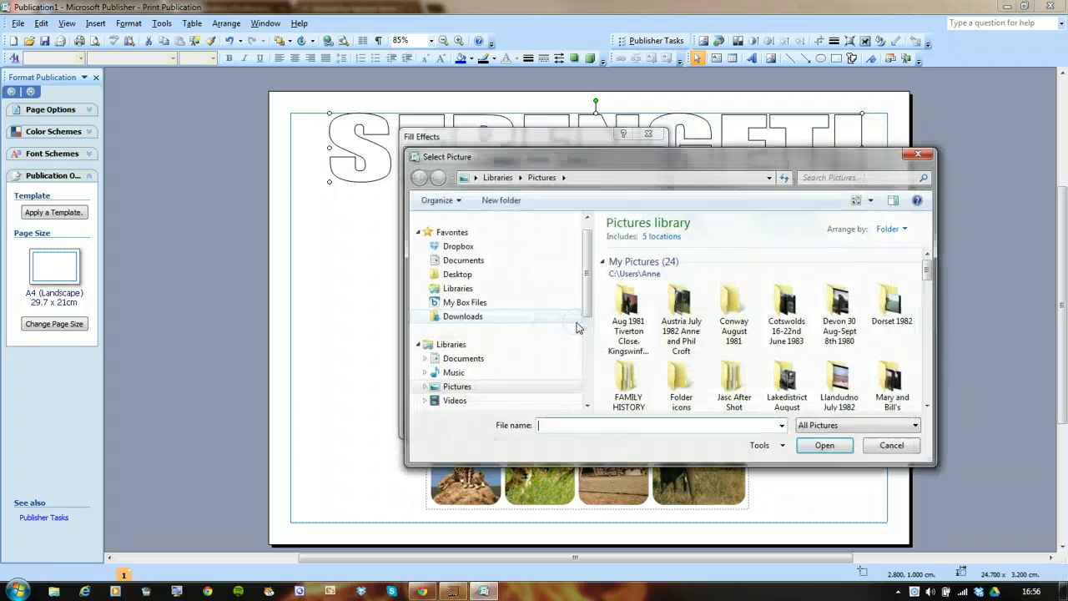
pyautogui.moveTo(928, 269); pyautogui.dragTo(945, 370)
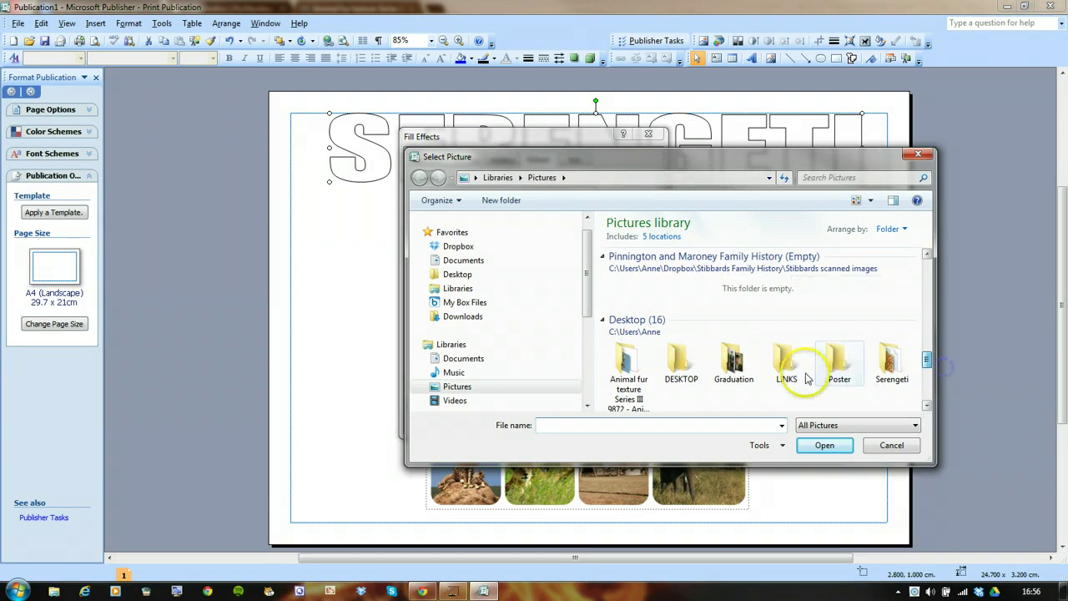
pyautogui.doubleClick(675, 357)
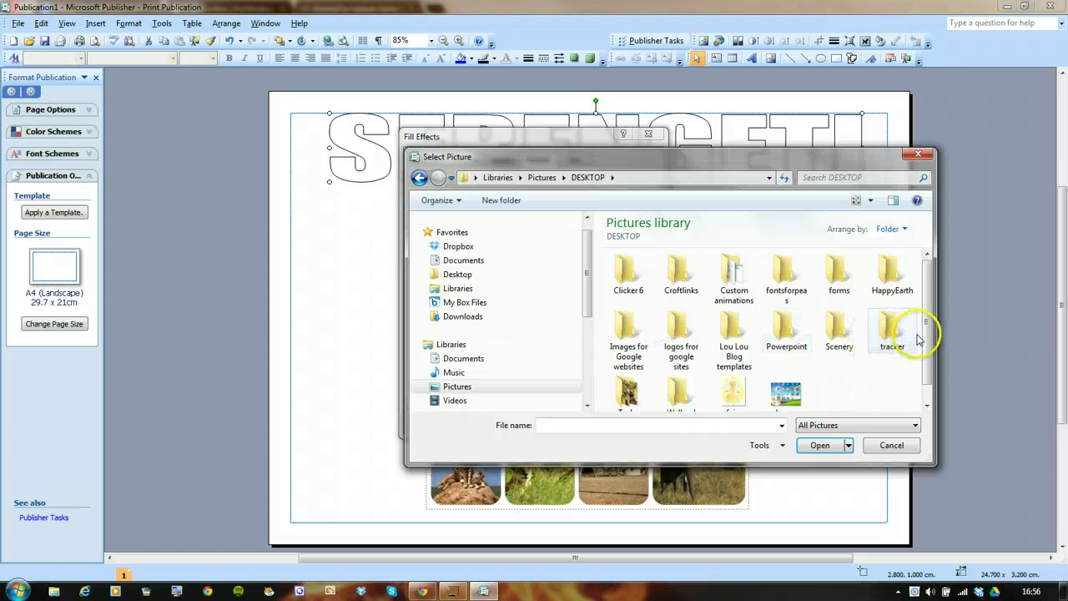
pyautogui.moveTo(927, 330); pyautogui.dragTo(941, 346)
pyautogui.moveTo(926, 282); pyautogui.dragTo(926, 266)
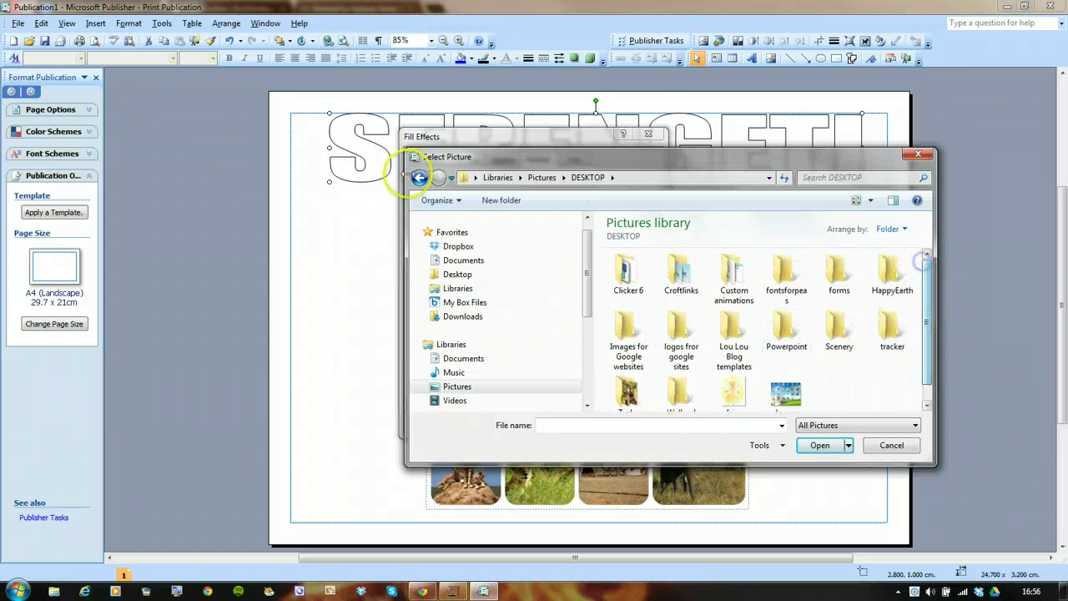
pyautogui.click(419, 180)
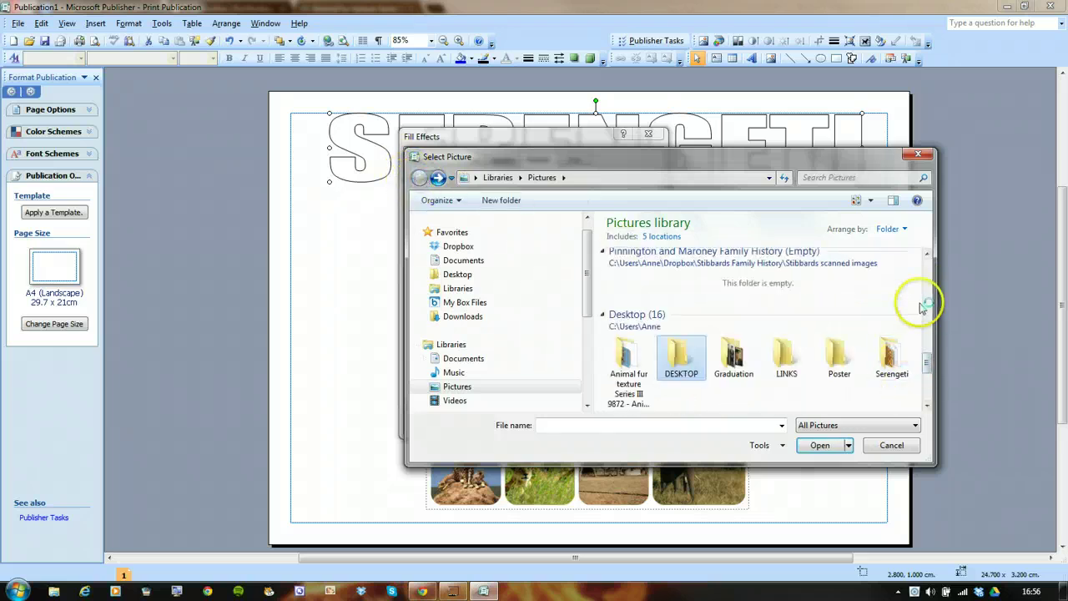
# Step: Fill the SERENGETI WordArt with the picture animal-fur-texture-series-iii-9872 from the Serengeti folder
pyautogui.doubleClick(888, 358)
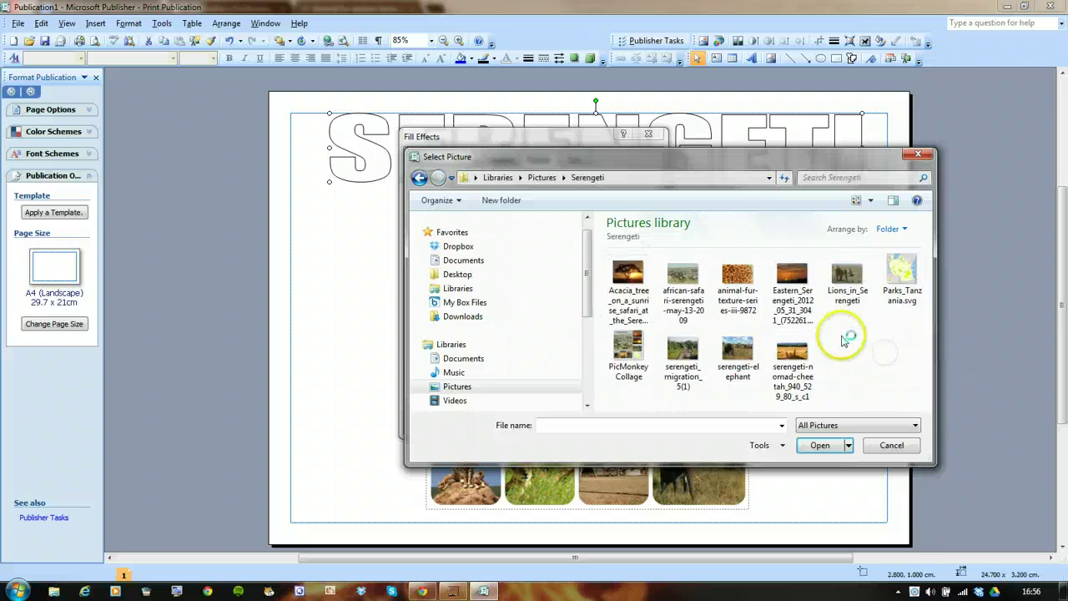
pyautogui.click(737, 279)
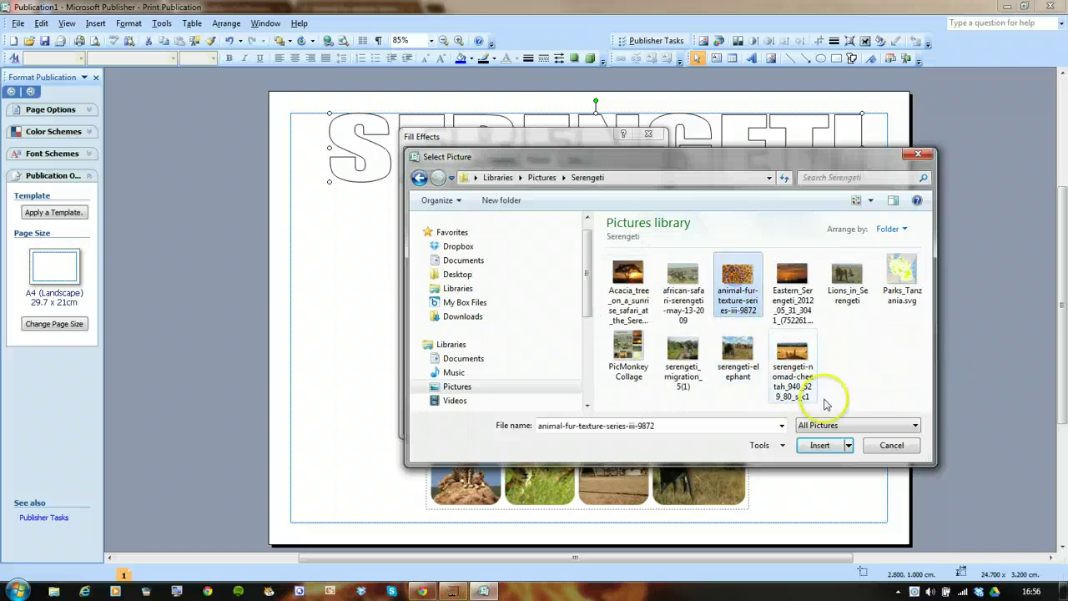
pyautogui.click(819, 445)
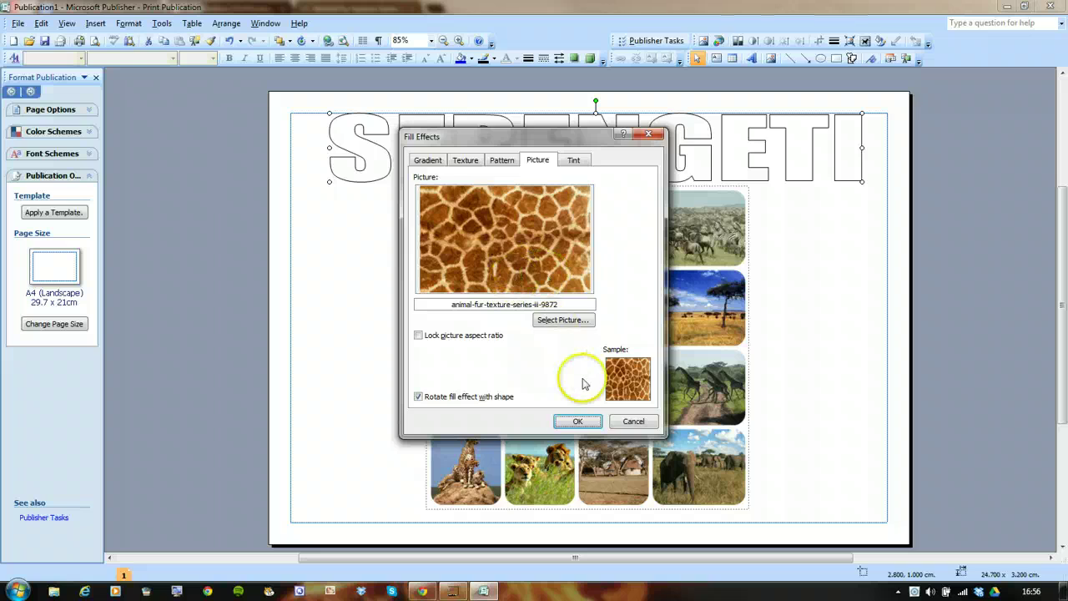
pyautogui.click(577, 421)
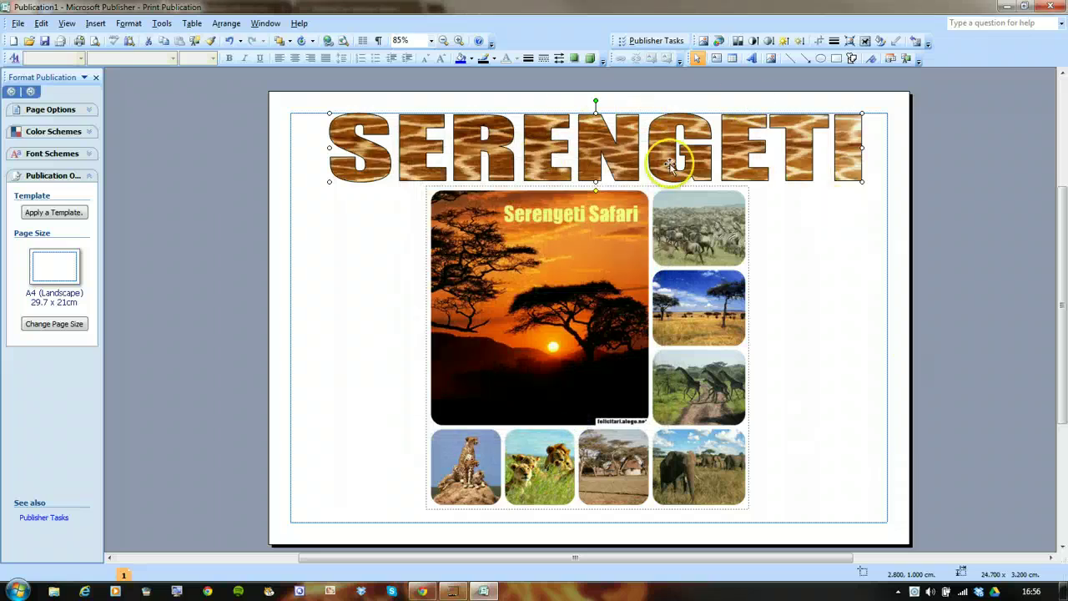
# Step: Set the outline colour of the SERENGETI WordArt to orange and deselect it
pyautogui.click(494, 60)
pyautogui.click(522, 99)
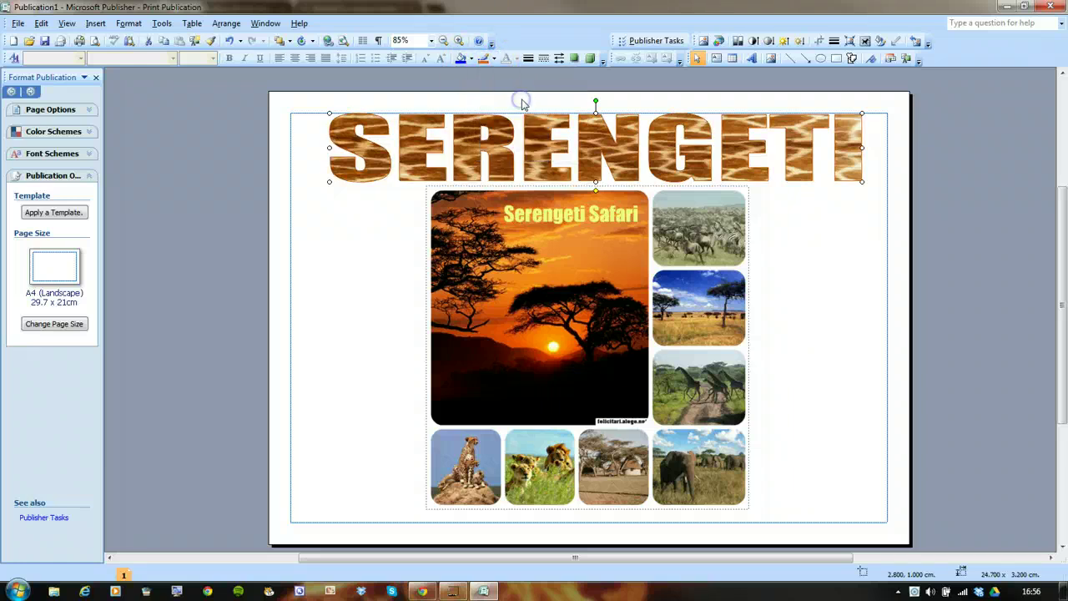
pyautogui.click(820, 230)
# Step: Shift the collage slightly right to about 8.0, 4.5 cm and draw a text box about 7.0 x 5.1 cm in the space on its left
pyautogui.moveTo(605, 346); pyautogui.dragTo(622, 347)
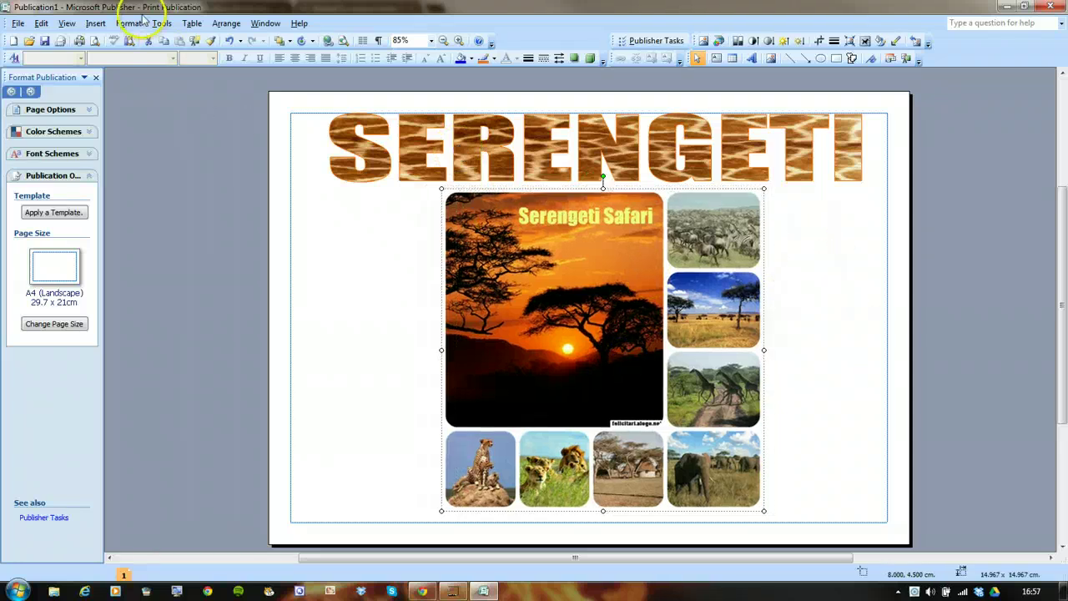
pyautogui.click(99, 23)
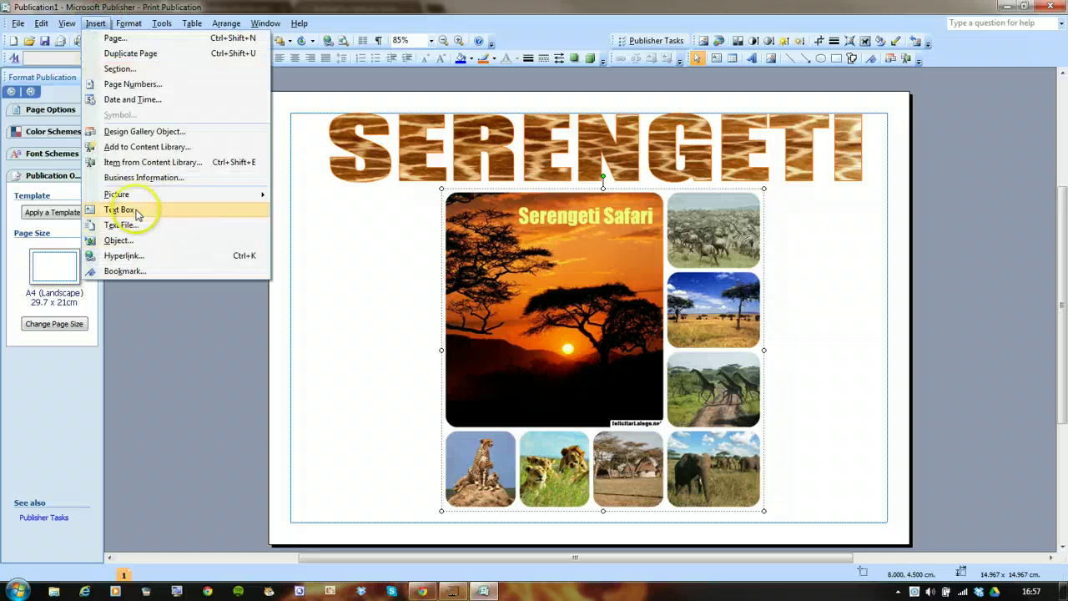
pyautogui.click(138, 211)
pyautogui.moveTo(292, 194); pyautogui.dragTo(438, 308)
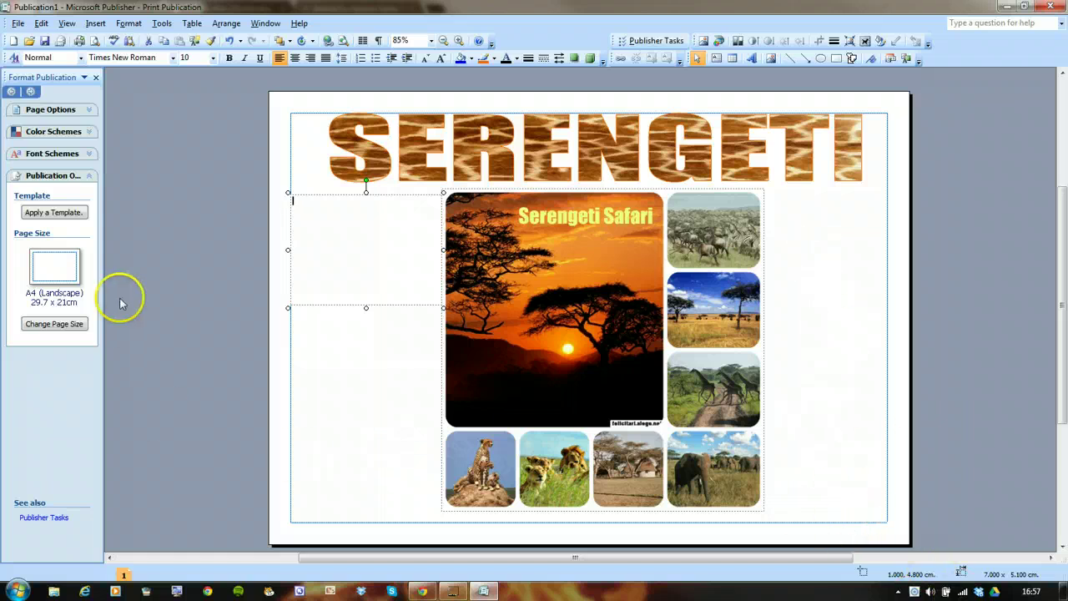
pyautogui.click(29, 41)
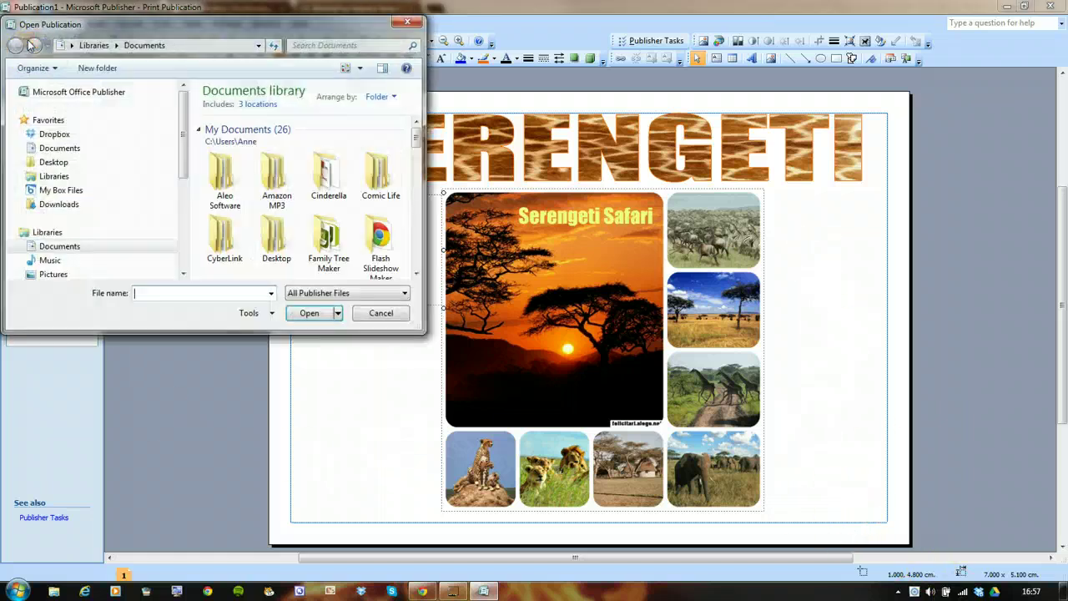
pyautogui.moveTo(417, 143); pyautogui.dragTo(444, 208)
pyautogui.doubleClick(419, 333)
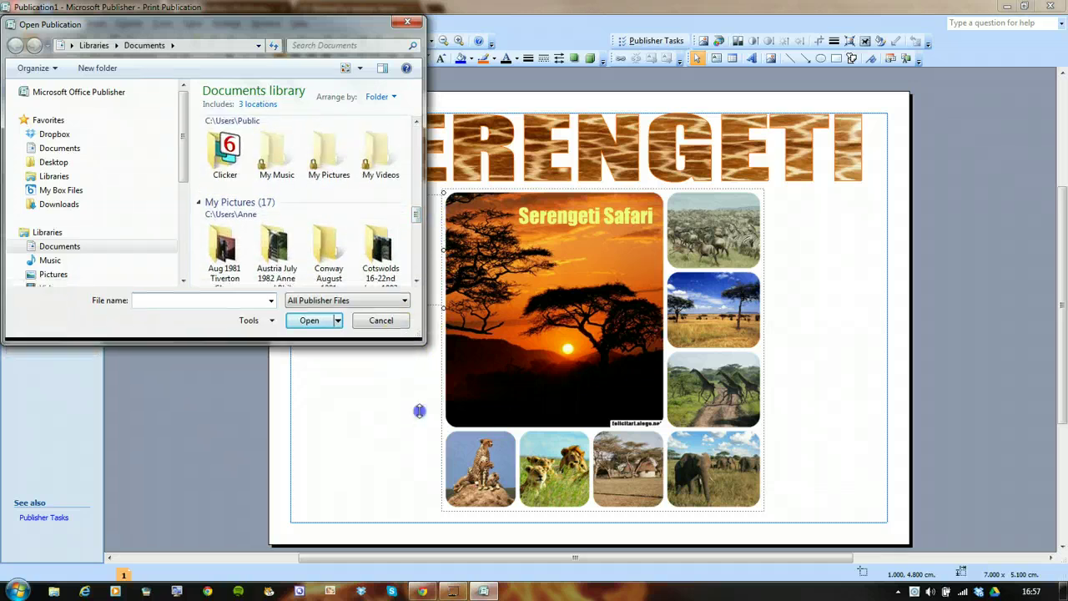
pyautogui.moveTo(422, 316); pyautogui.dragTo(607, 316)
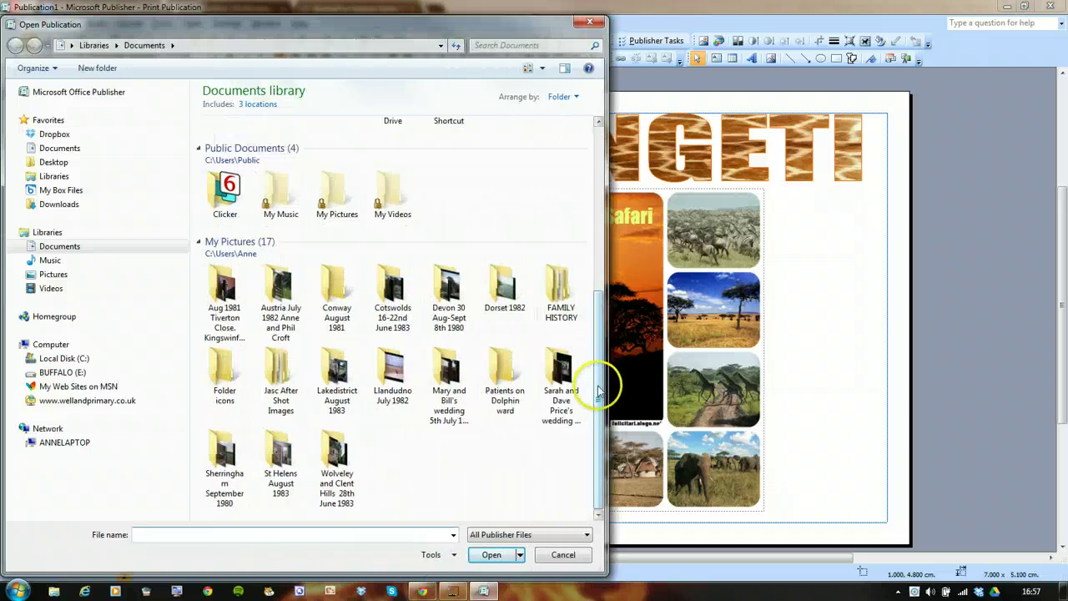
pyautogui.moveTo(597, 389); pyautogui.dragTo(592, 227)
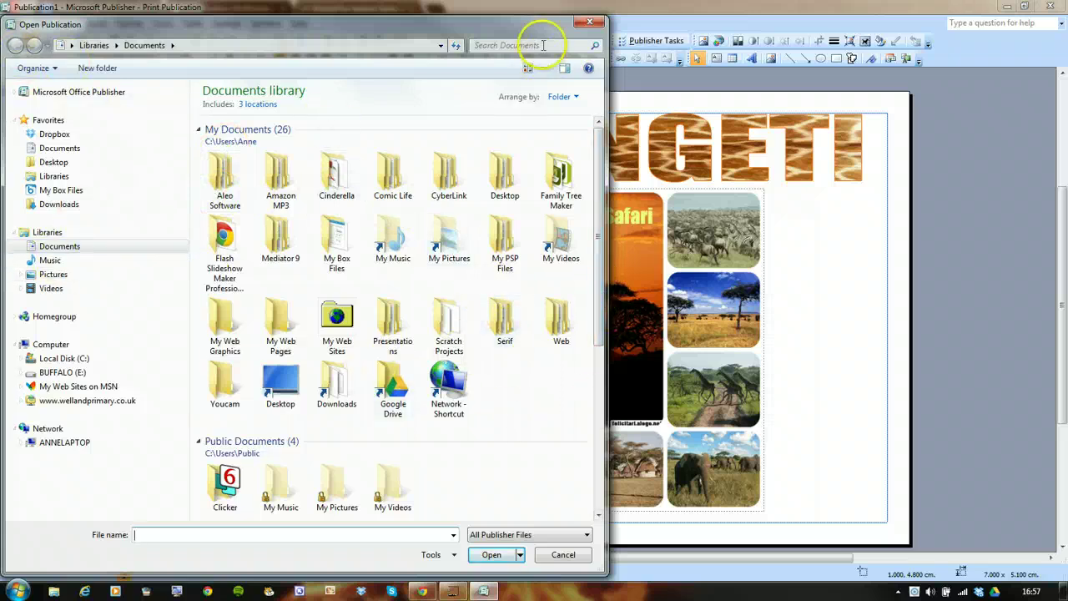
pyautogui.click(590, 24)
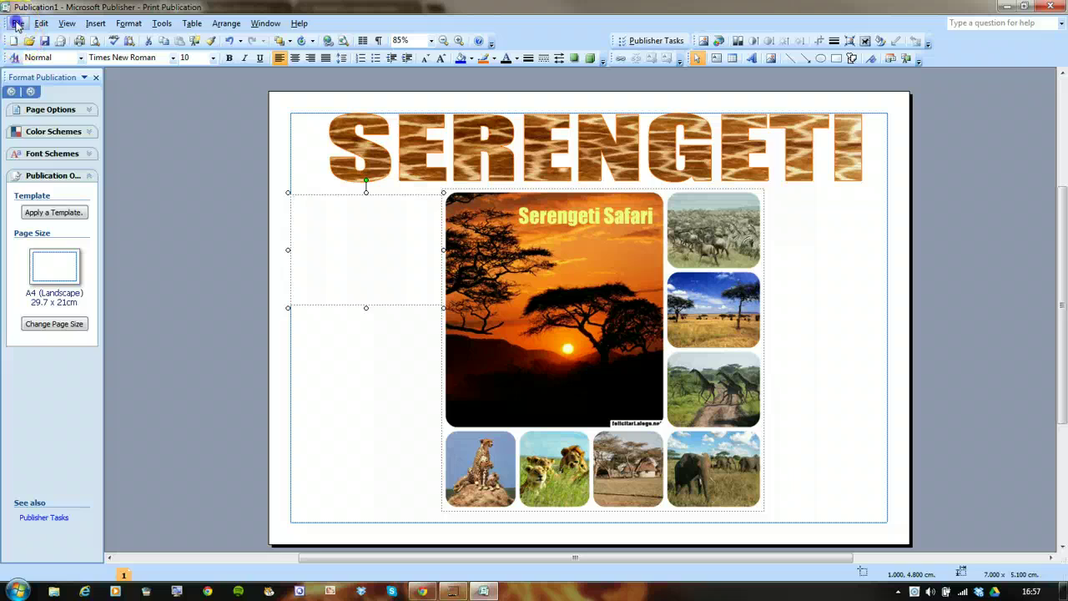
# Step: Open the existing publication serengeti poster from the Serengeti folder on the Desktop
pyautogui.click(16, 24)
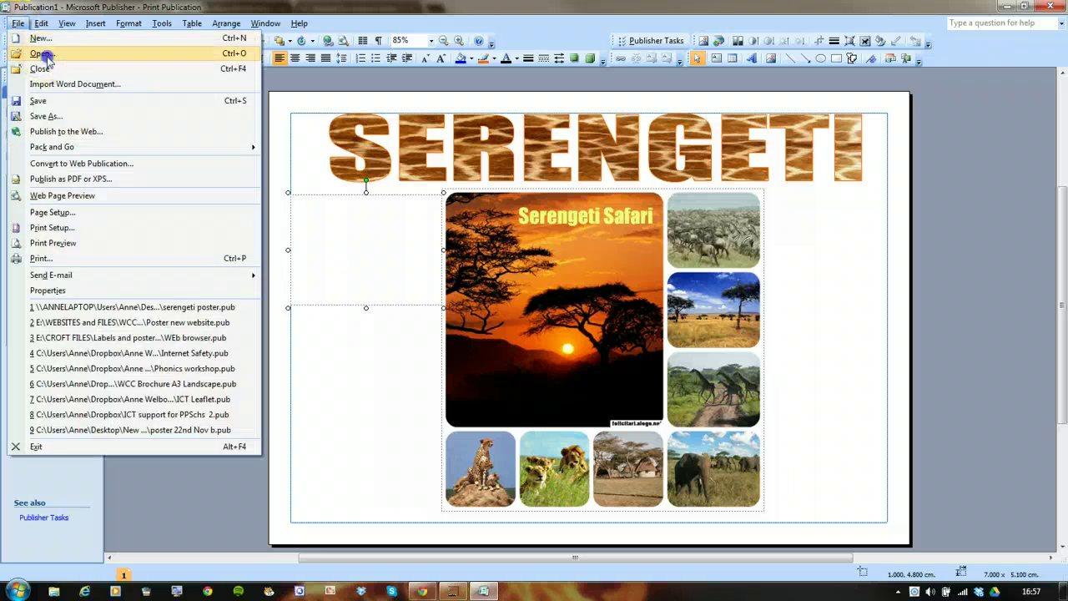
pyautogui.click(43, 54)
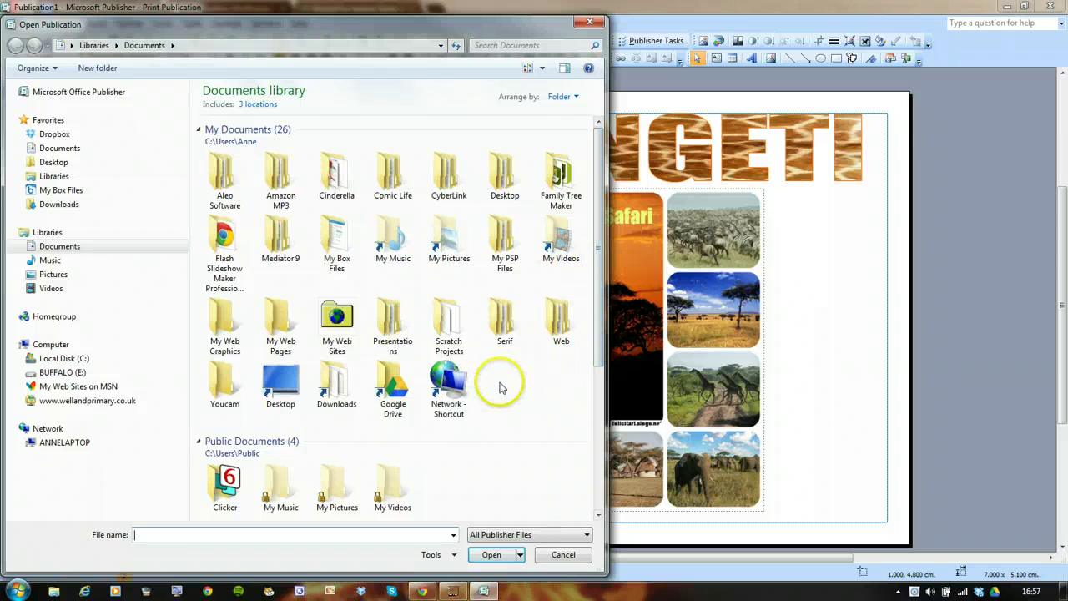
pyautogui.moveTo(600, 314); pyautogui.dragTo(643, 525)
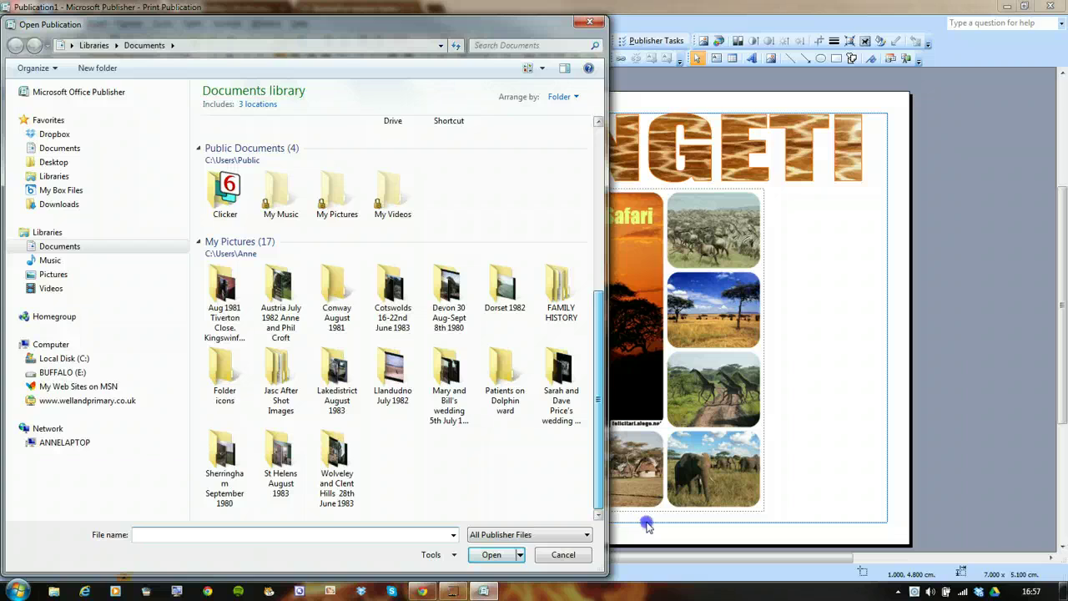
pyautogui.moveTo(647, 513); pyautogui.dragTo(603, 311)
pyautogui.click(282, 389)
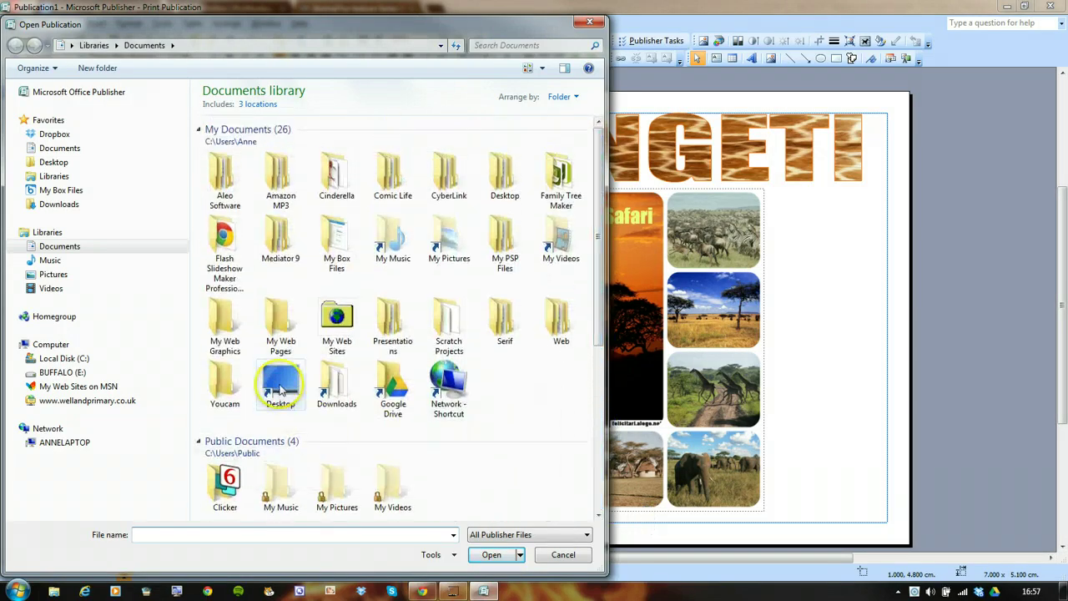
pyautogui.doubleClick(282, 389)
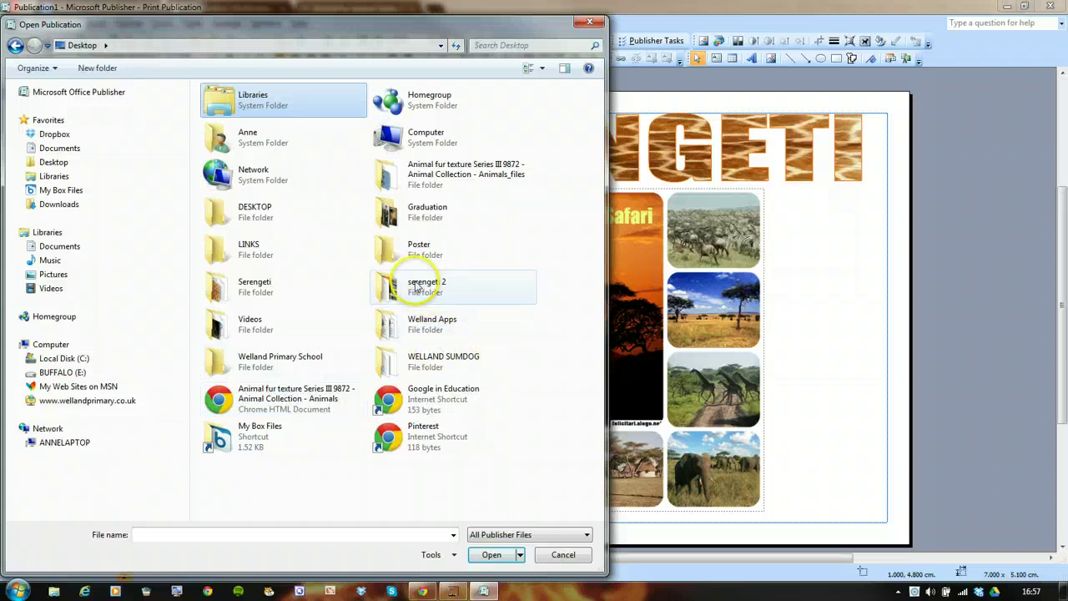
pyautogui.doubleClick(245, 292)
pyautogui.click(223, 138)
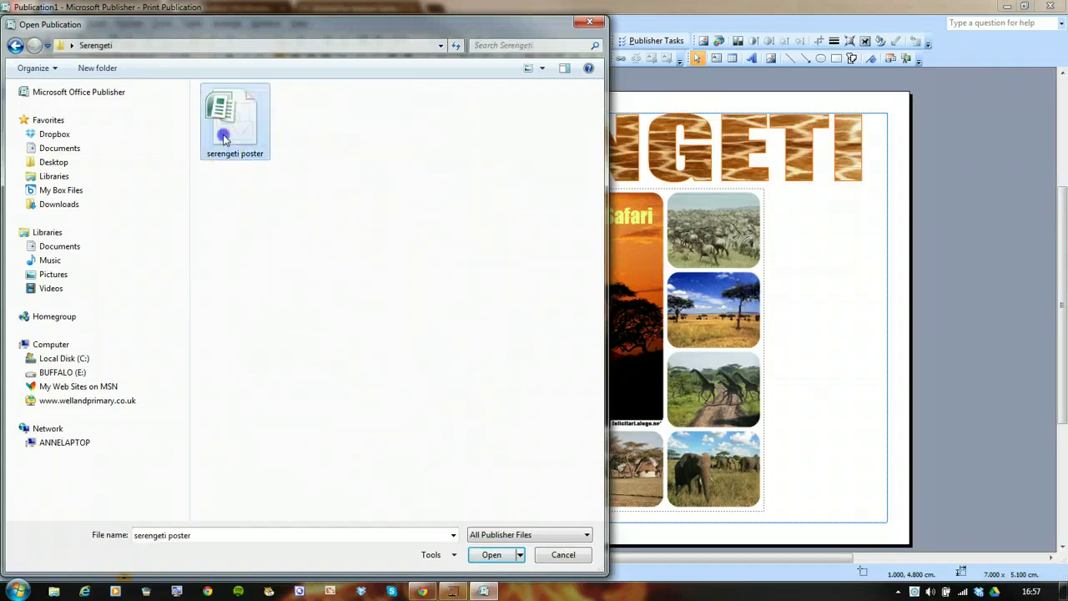
pyautogui.click(491, 554)
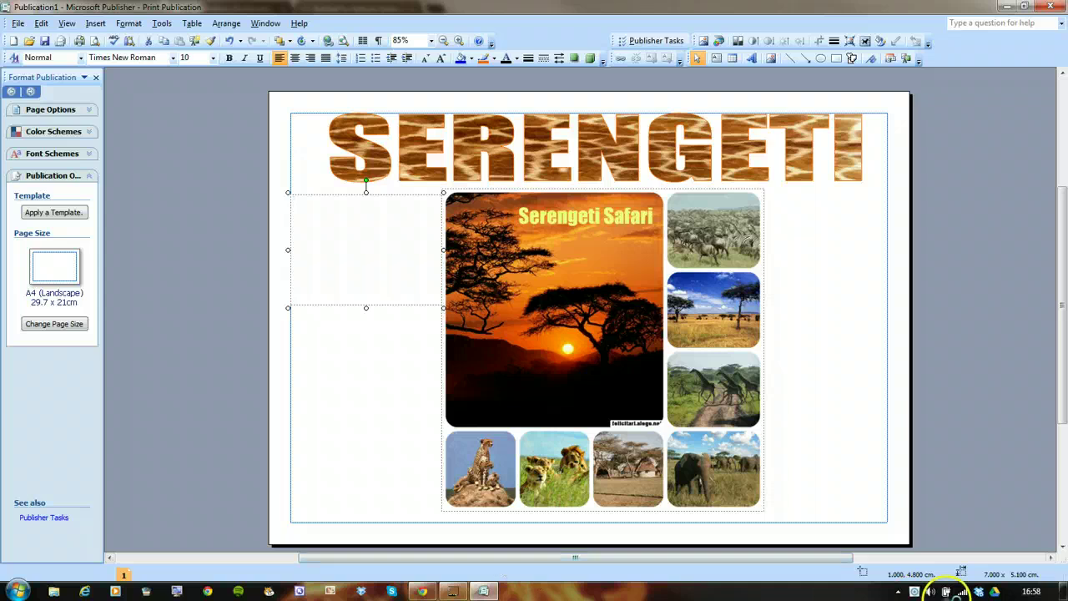